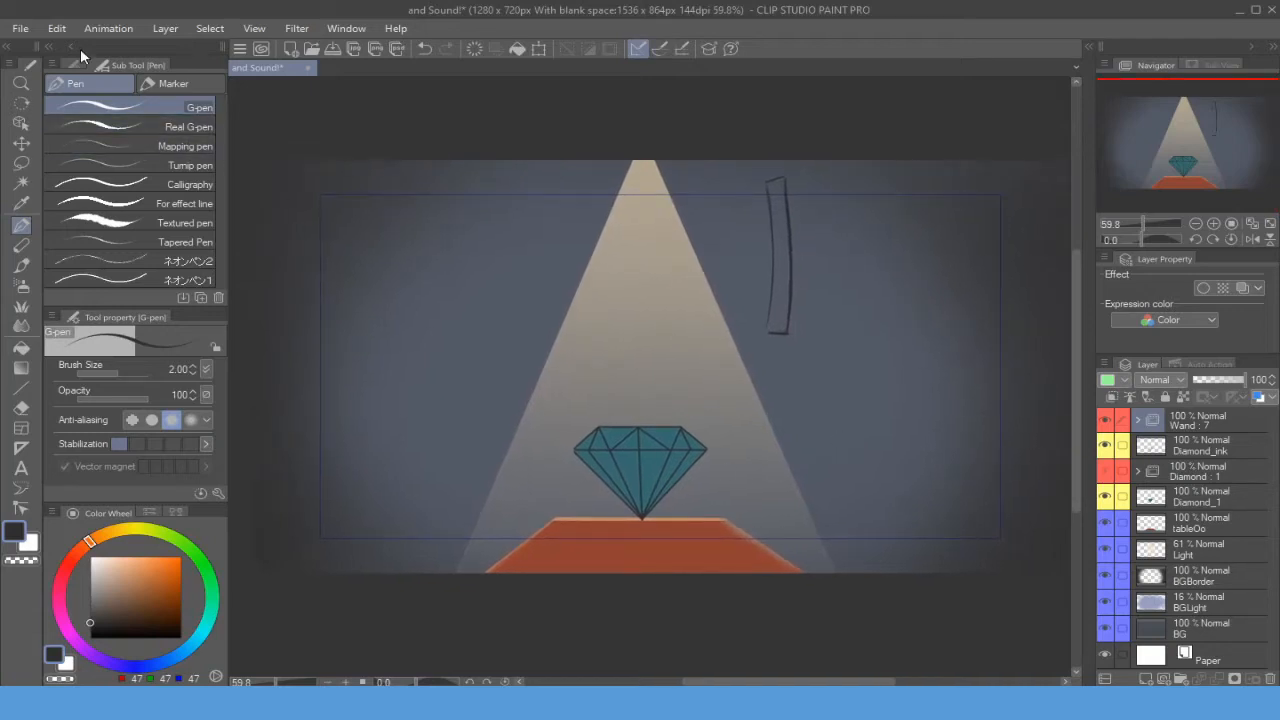
# - Play the animation preview and stop it again
pyautogui.click(108, 29)
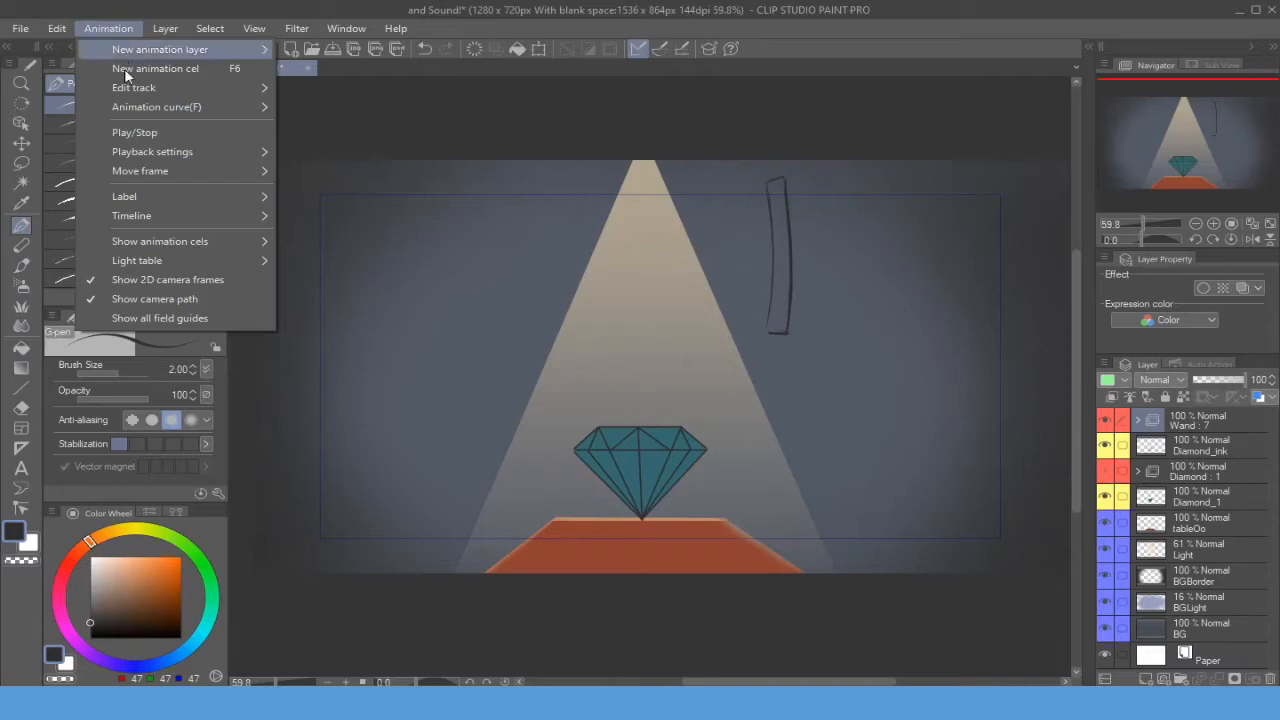
pyautogui.click(156, 135)
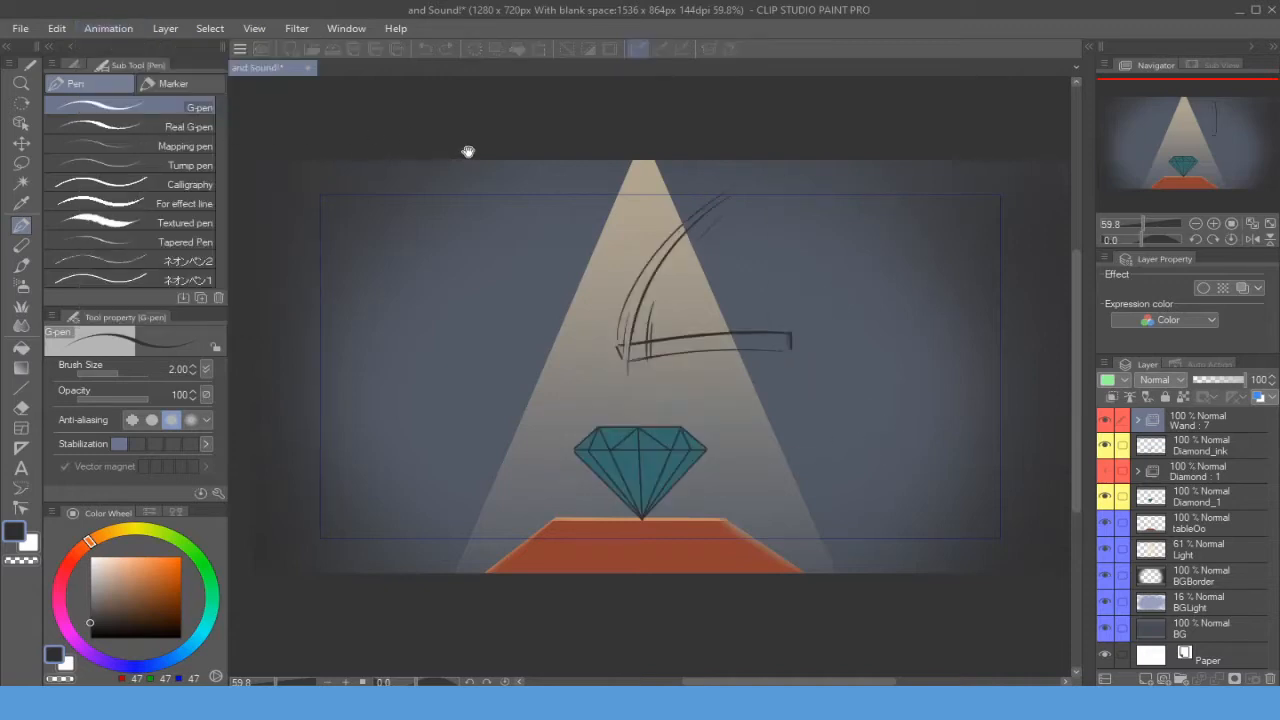
pyautogui.click(124, 29)
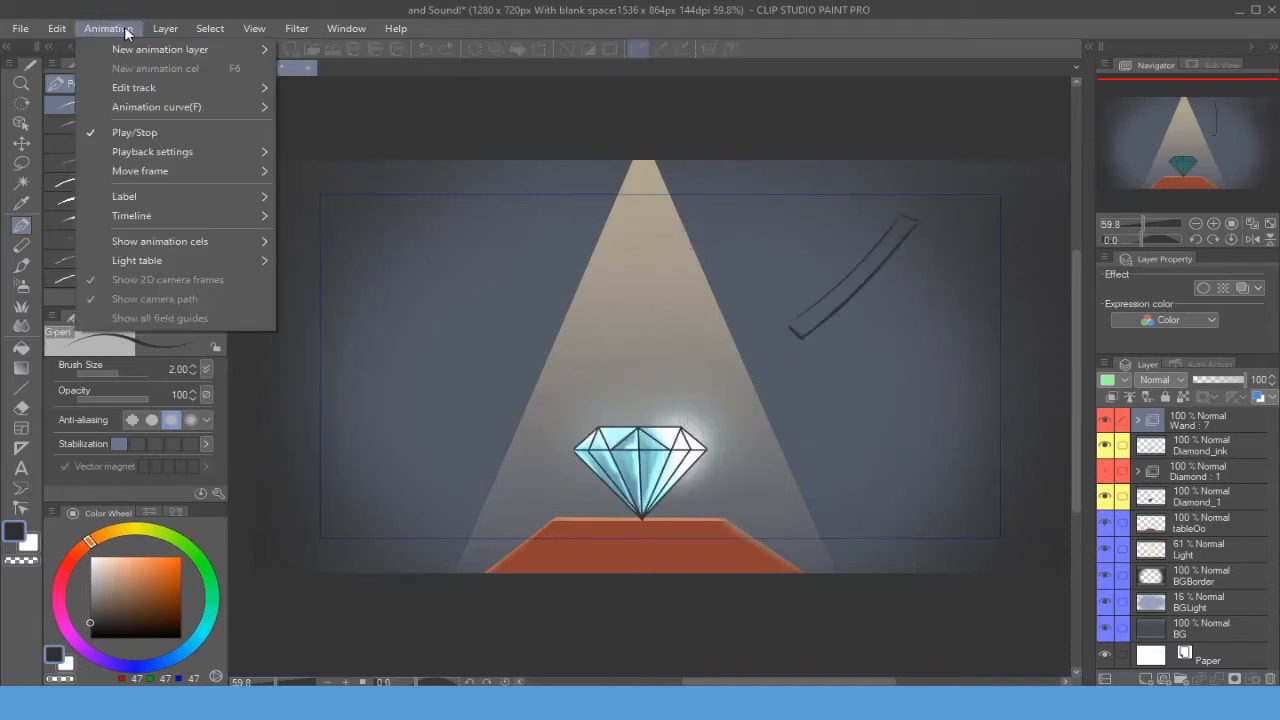
pyautogui.click(166, 130)
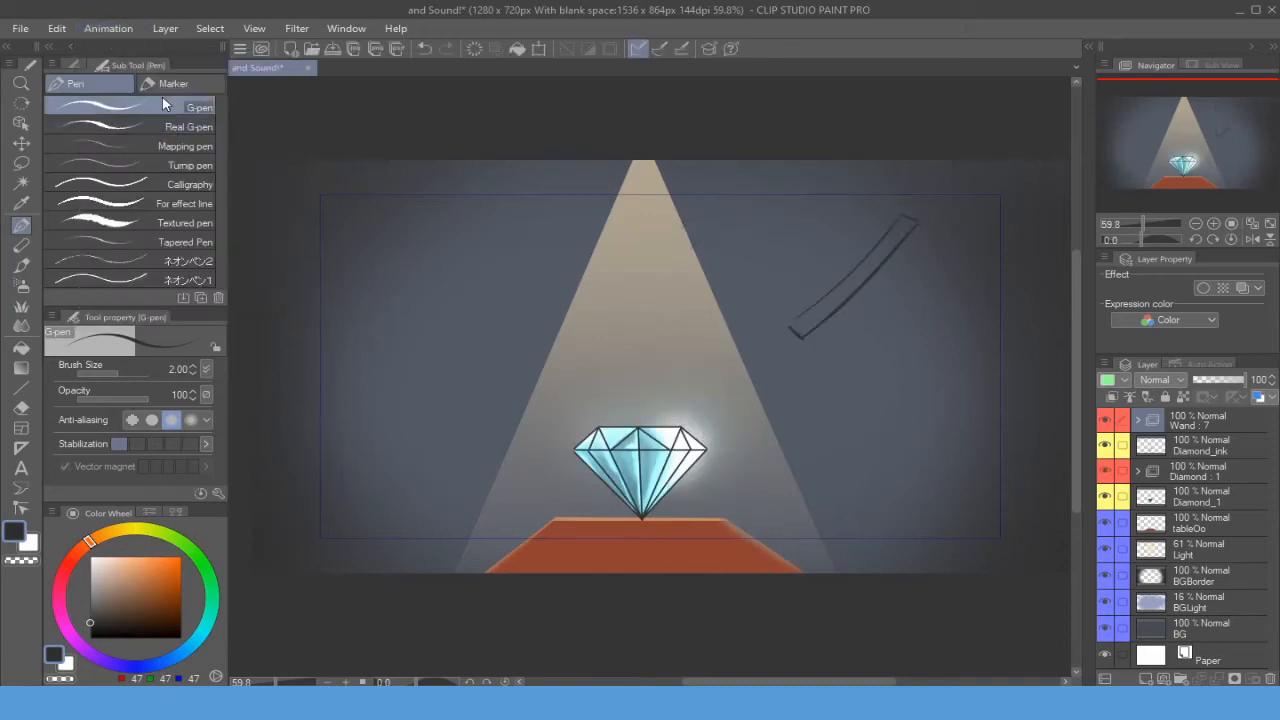
# - Try to enable Play in real time in the playback settings
pyautogui.click(120, 29)
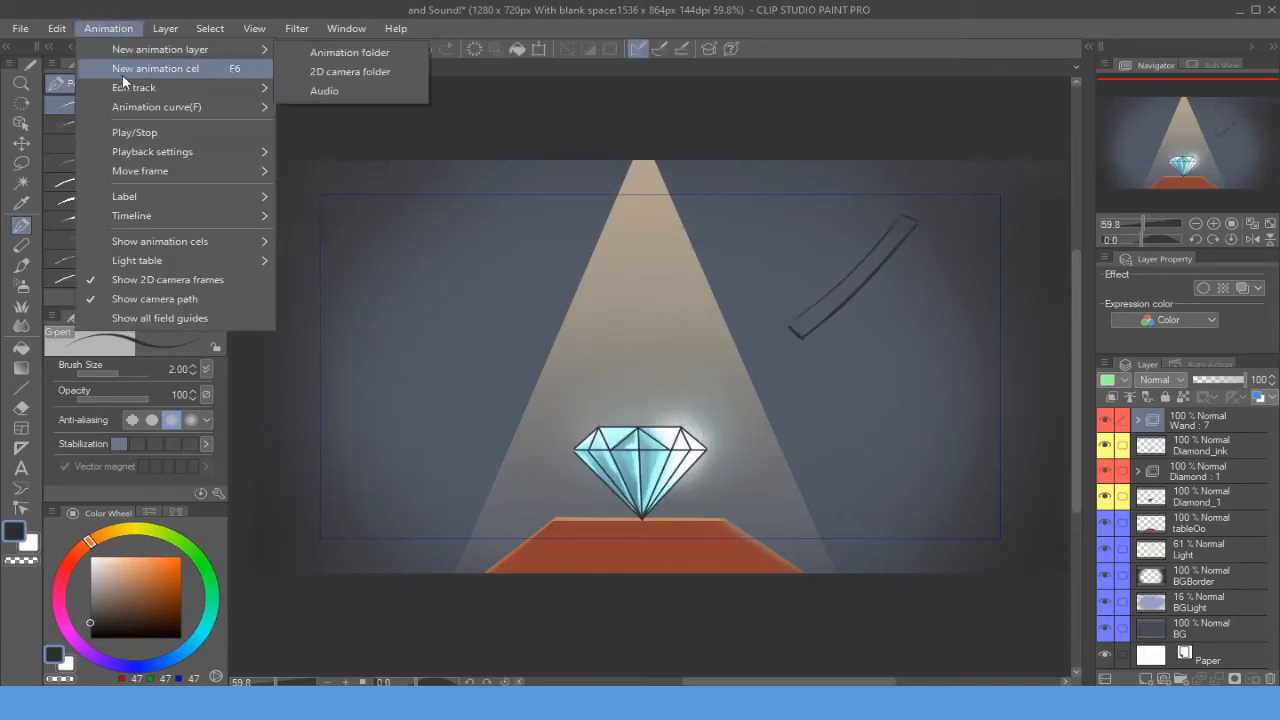
pyautogui.moveTo(184, 151)
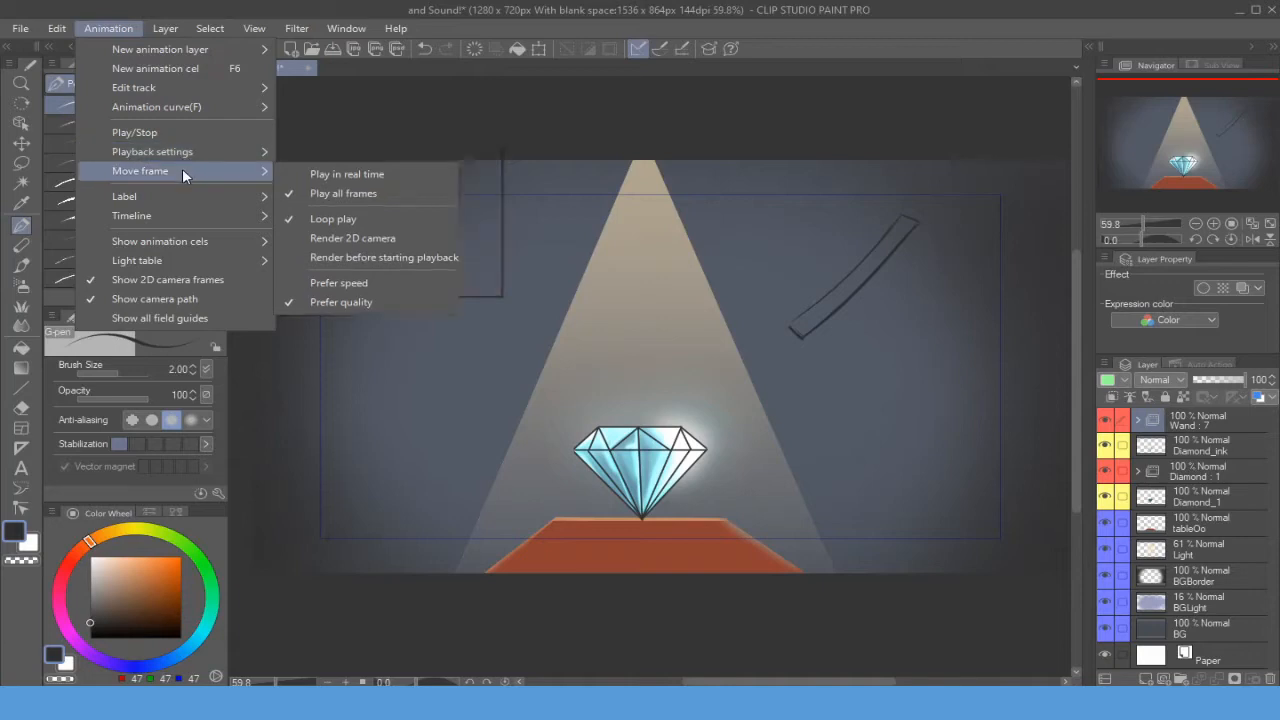
pyautogui.click(322, 173)
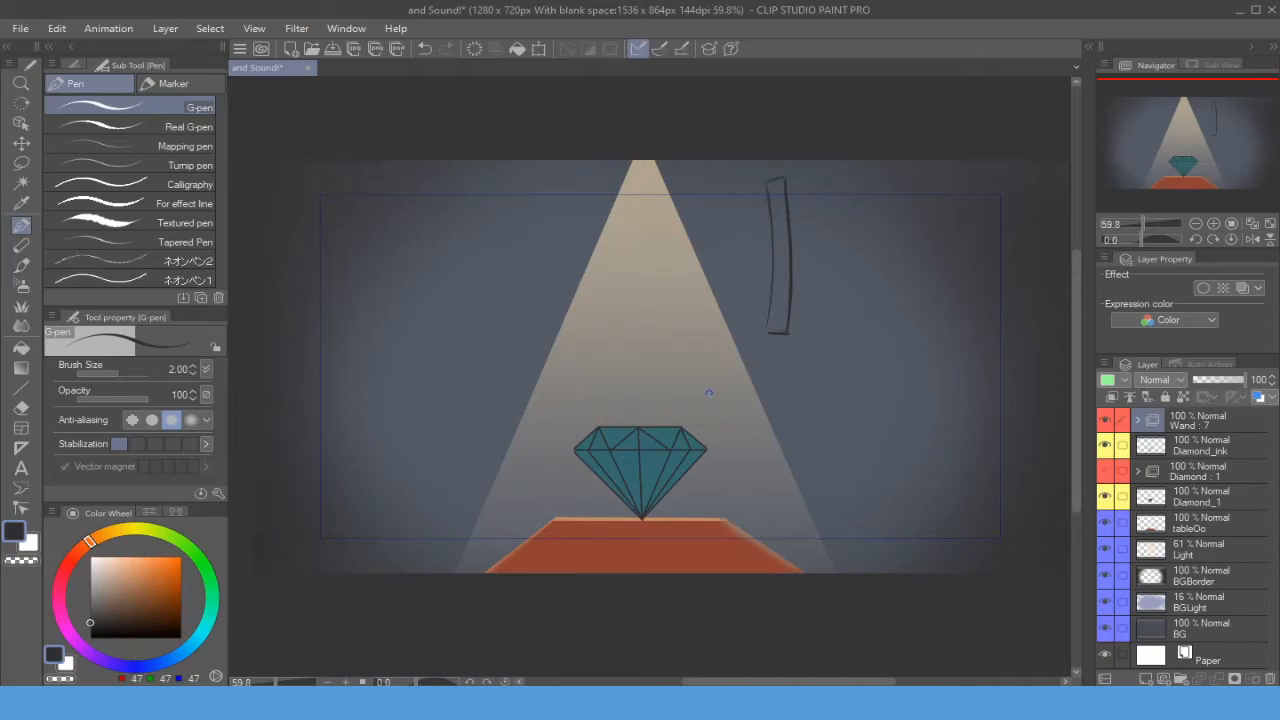
# - Import the CrystalSoundPitch audio file from the Crystal Animation folder into the canvas
pyautogui.moveTo(811, 392)
pyautogui.mouseDown()
pyautogui.moveTo(806, 380)
pyautogui.moveTo(826, 443)
pyautogui.mouseUp()
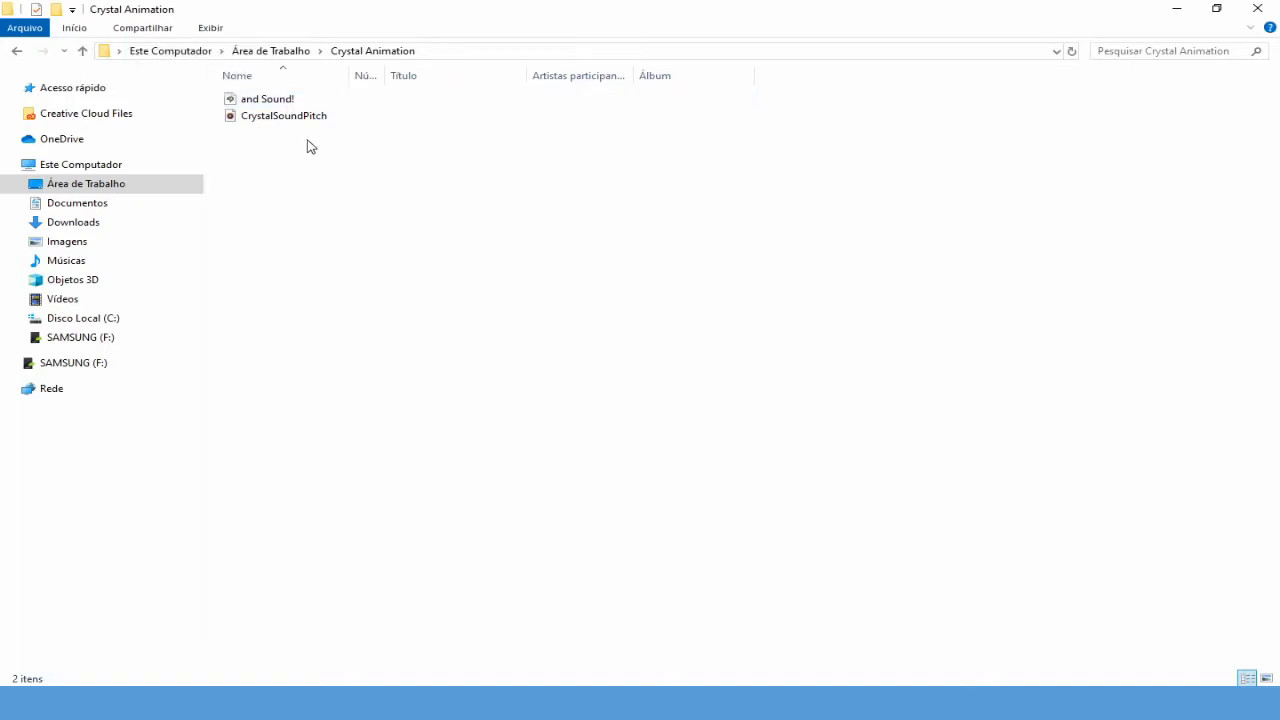
pyautogui.moveTo(305, 118)
pyautogui.mouseDown()
pyautogui.moveTo(645, 500)
pyautogui.moveTo(744, 704)
pyautogui.moveTo(758, 704)
pyautogui.moveTo(702, 394)
pyautogui.moveTo(660, 300)
pyautogui.mouseUp()
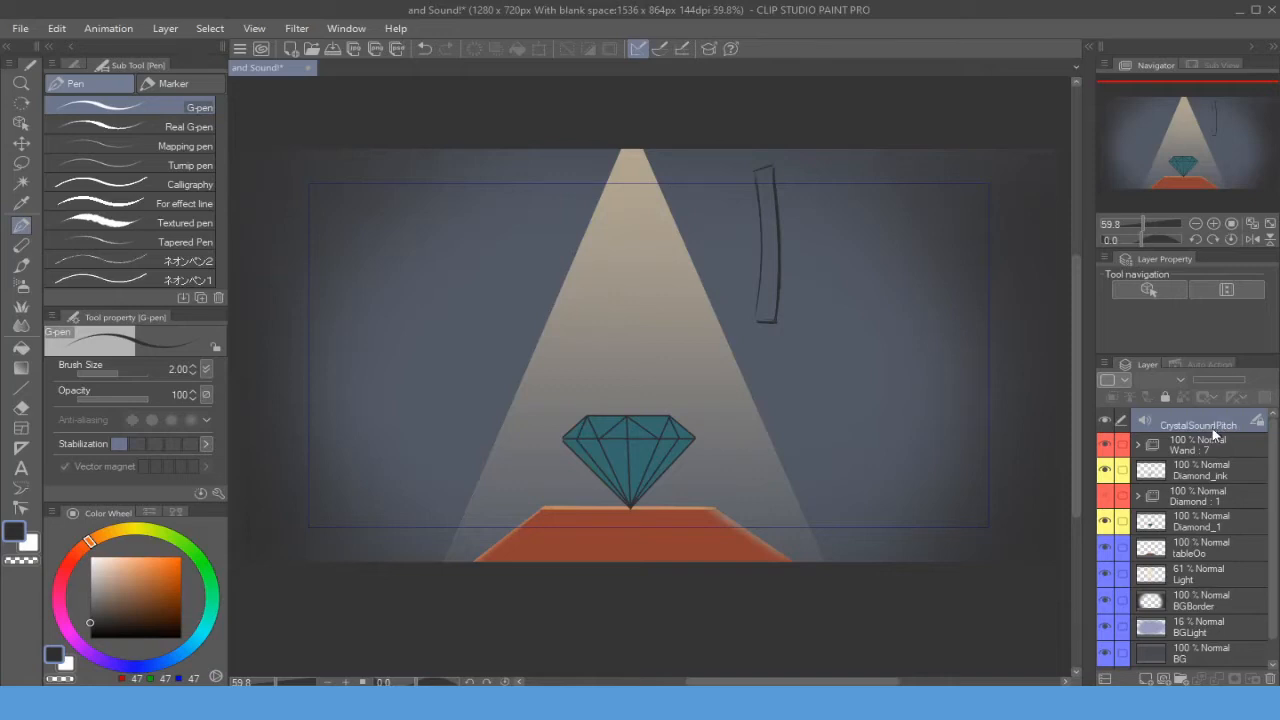
# - Open the Timeline palette
pyautogui.moveTo(872, 444); pyautogui.dragTo(860, 436)
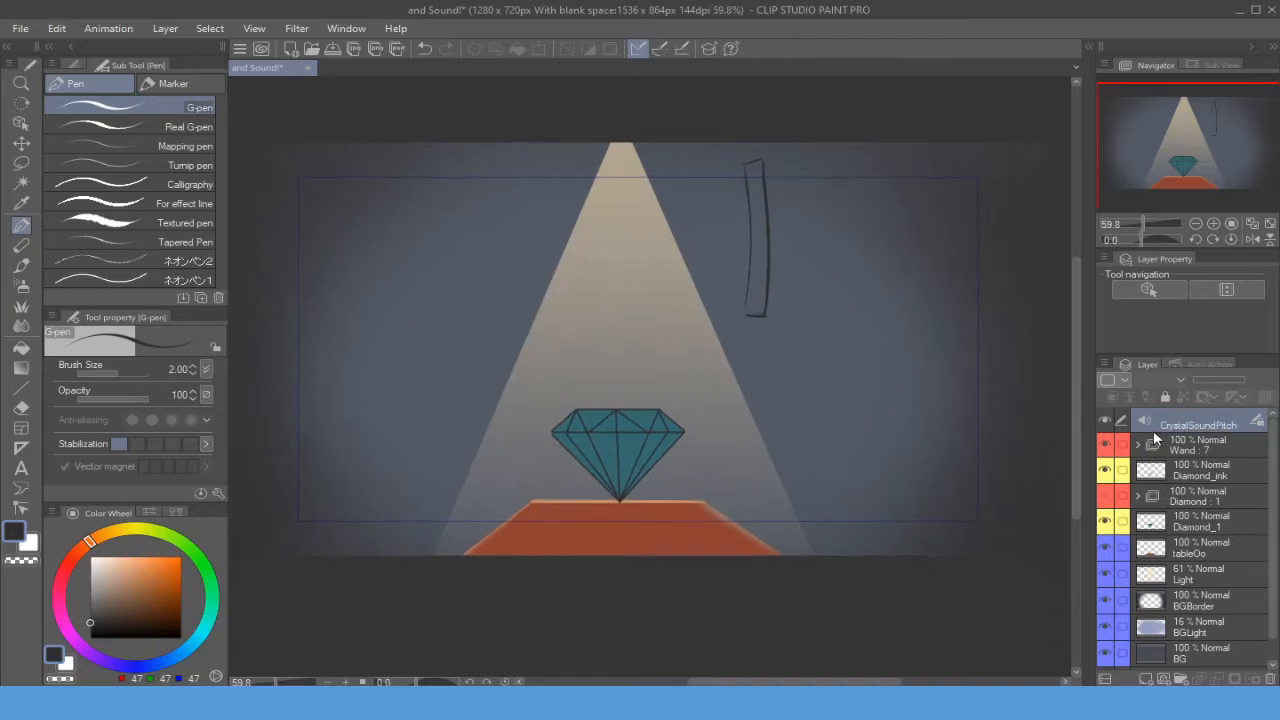
pyautogui.click(346, 28)
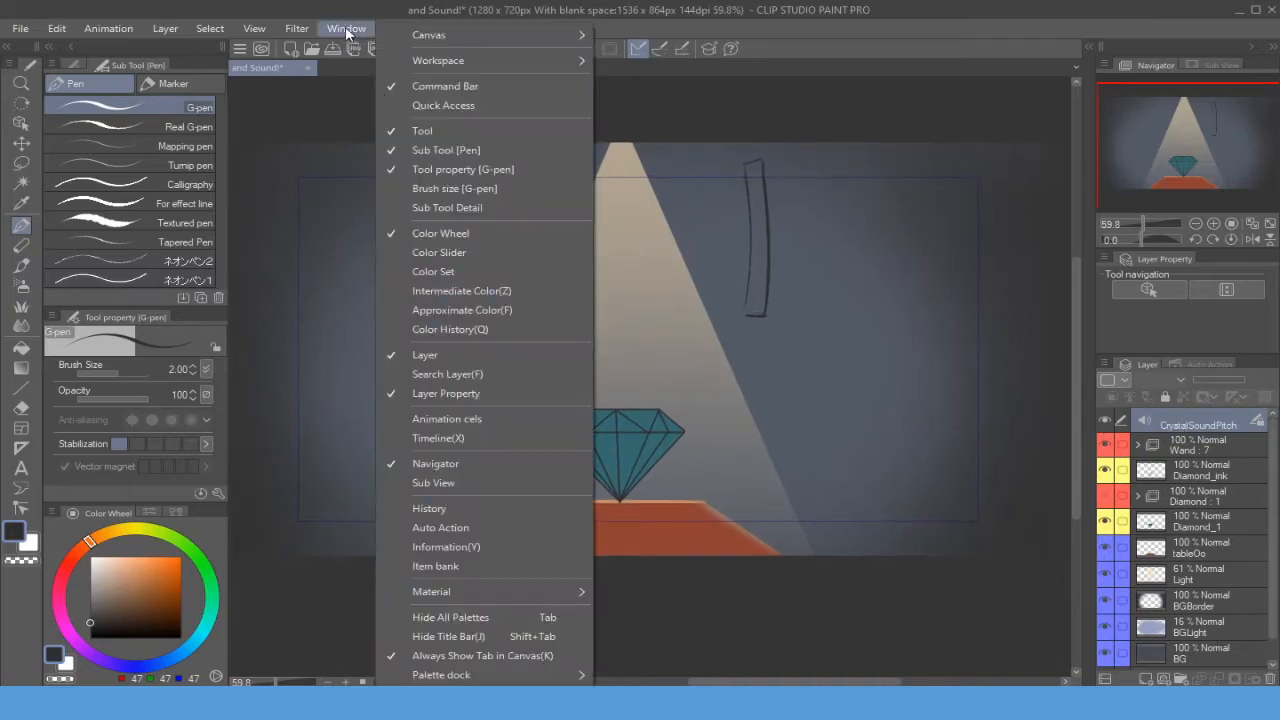
pyautogui.click(471, 439)
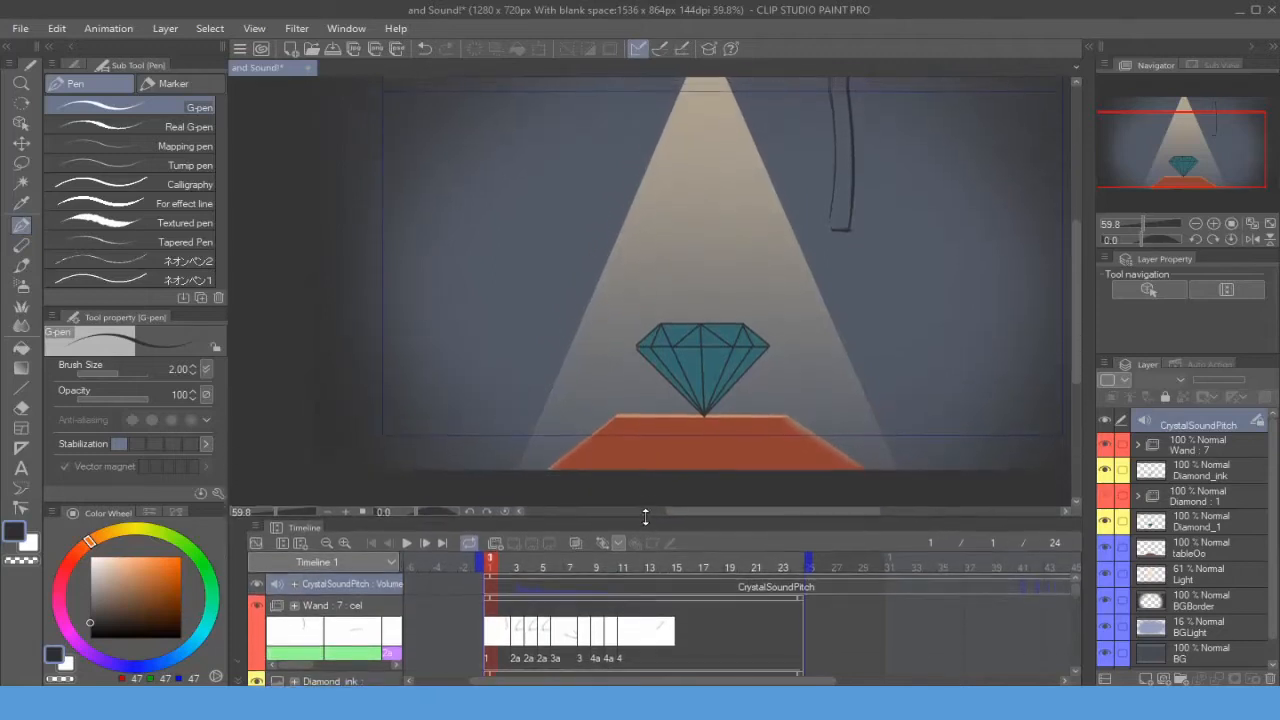
# - Enlarge the Timeline palette so more tracks are shown
pyautogui.moveTo(649, 444); pyautogui.dragTo(615, 423)
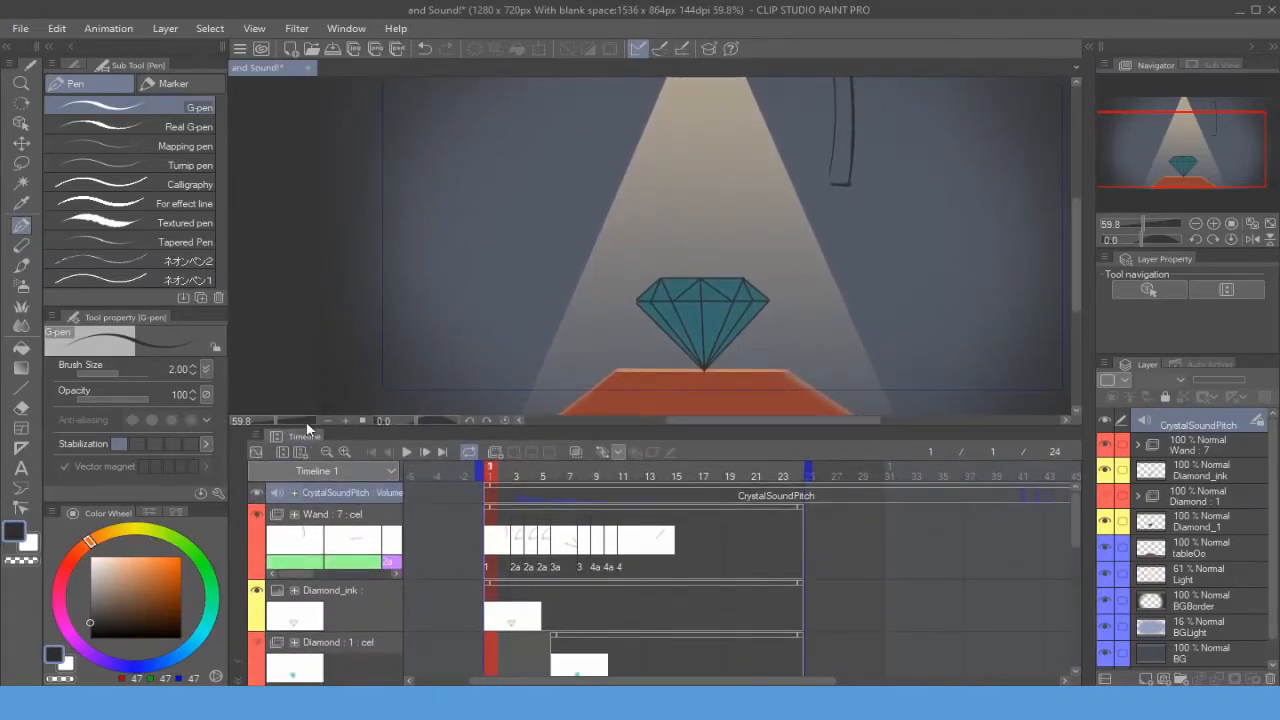
pyautogui.moveTo(307, 429); pyautogui.dragTo(667, 351)
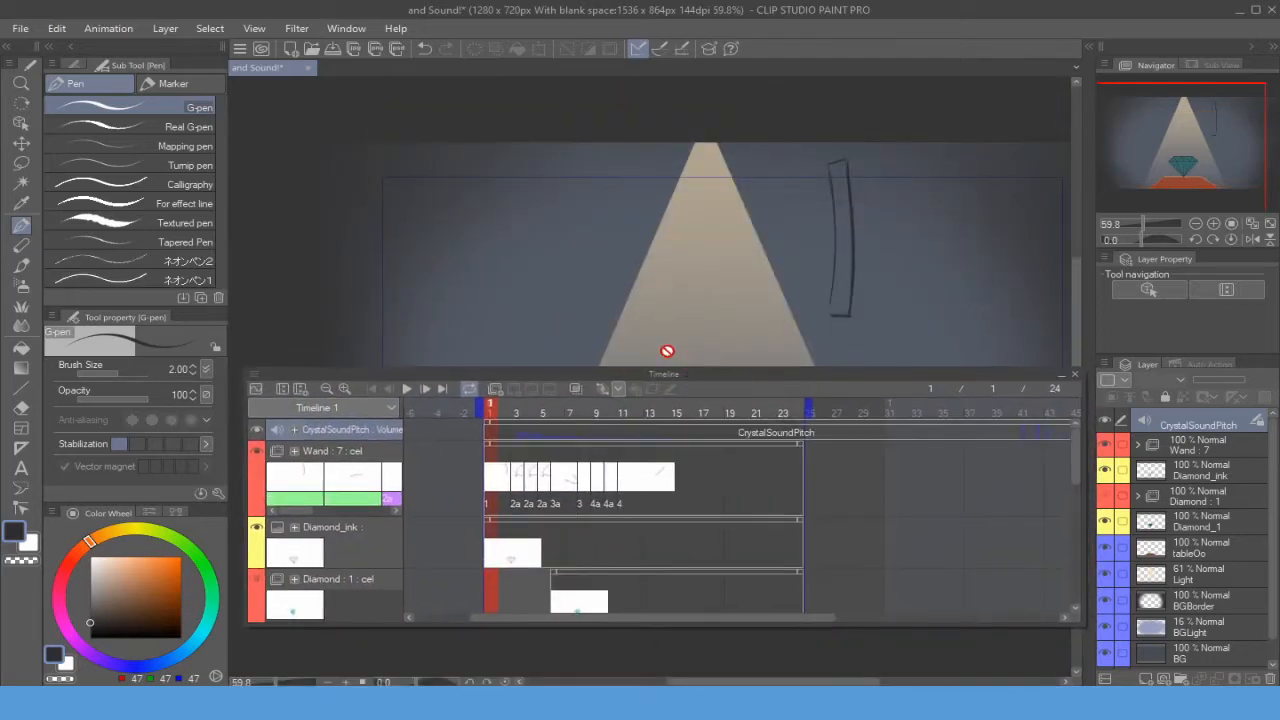
pyautogui.moveTo(317, 377); pyautogui.dragTo(304, 681)
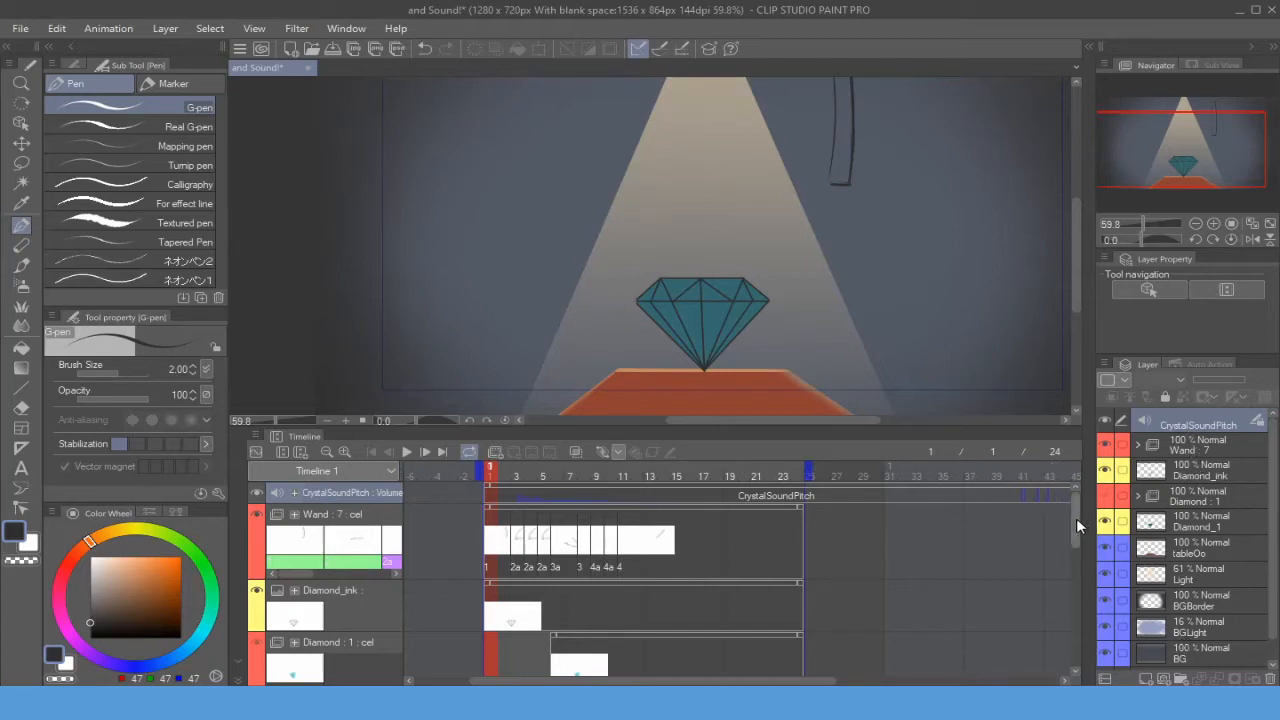
pyautogui.moveTo(1076, 518)
pyautogui.mouseDown()
pyautogui.moveTo(1060, 624)
pyautogui.moveTo(1070, 525)
pyautogui.mouseUp()
# - Expand the CrystalSoundPitch audio track and preview the animation with its sound
pyautogui.press('/')
pyautogui.moveTo(722, 346); pyautogui.dragTo(711, 372)
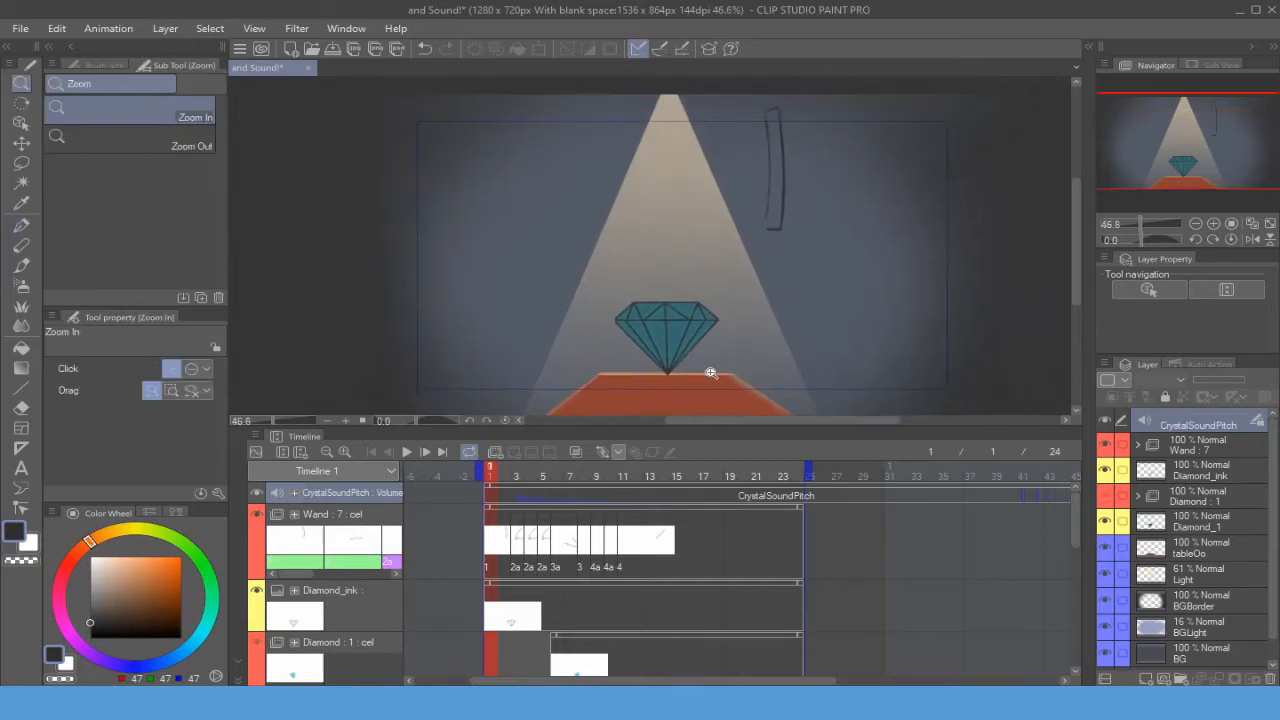
pyautogui.click(293, 494)
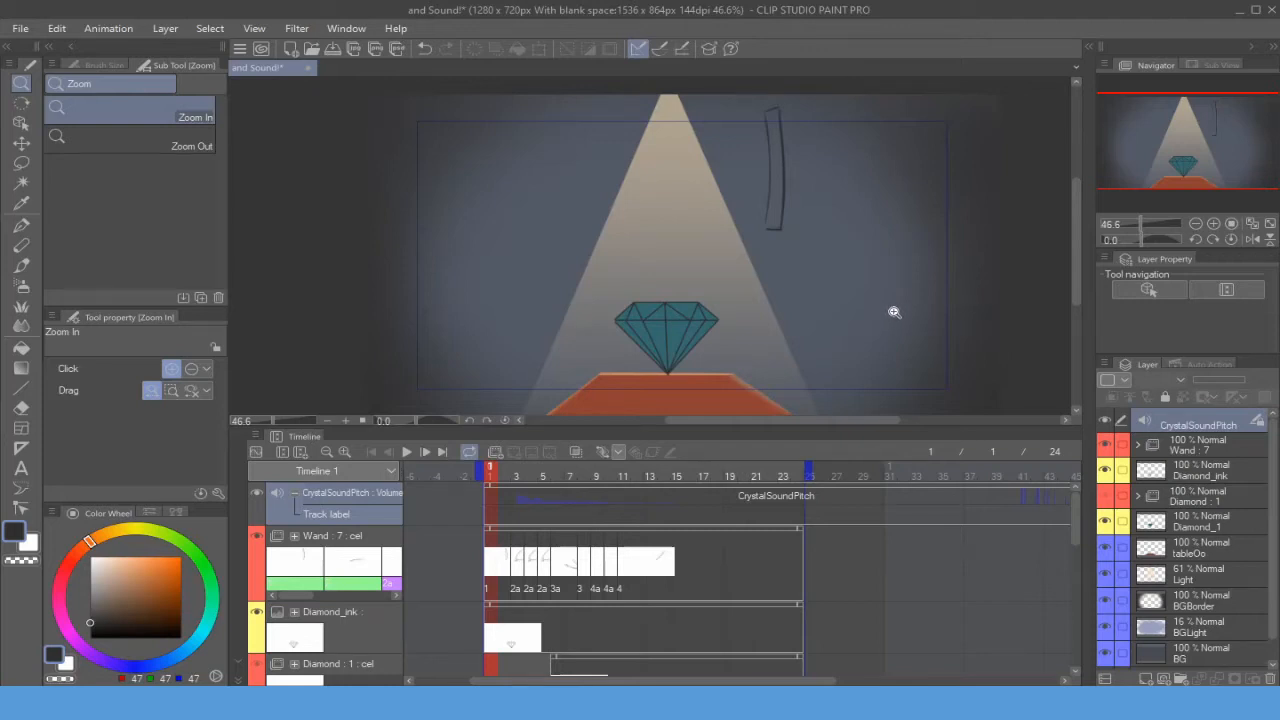
pyautogui.moveTo(797, 309)
pyautogui.mouseDown()
pyautogui.moveTo(795, 323)
pyautogui.moveTo(791, 306)
pyautogui.mouseUp()
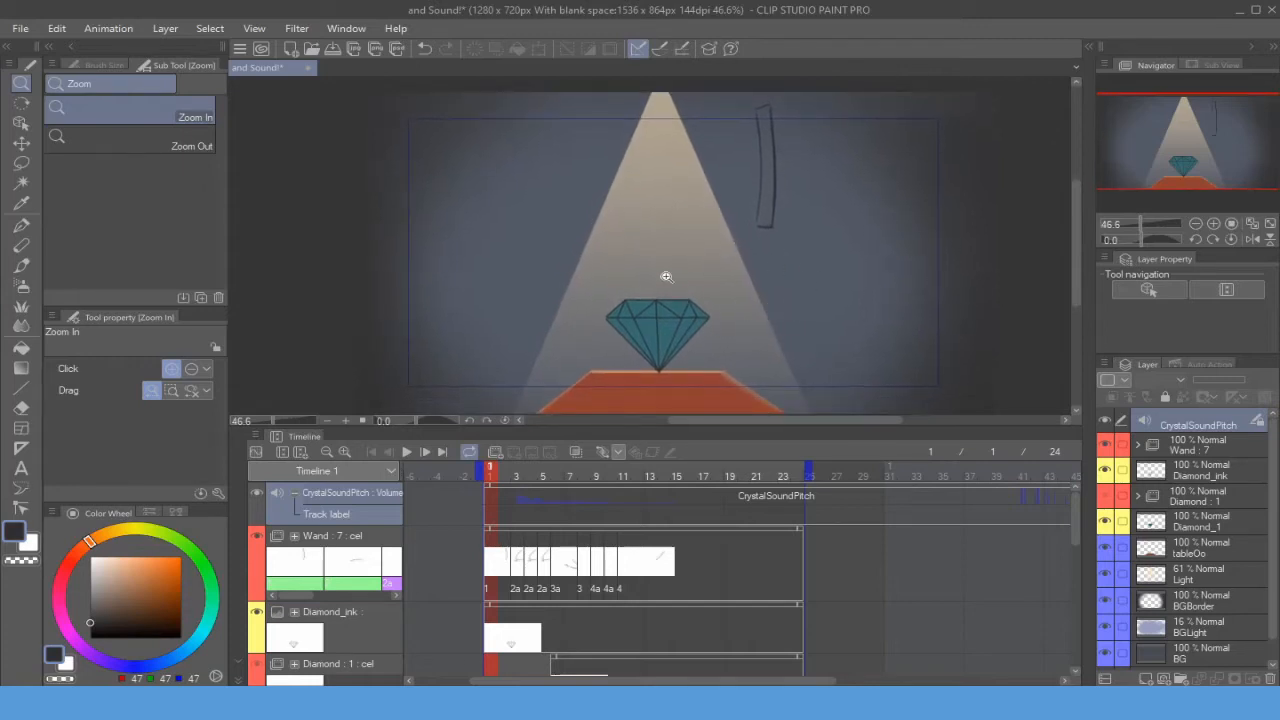
pyautogui.click(407, 455)
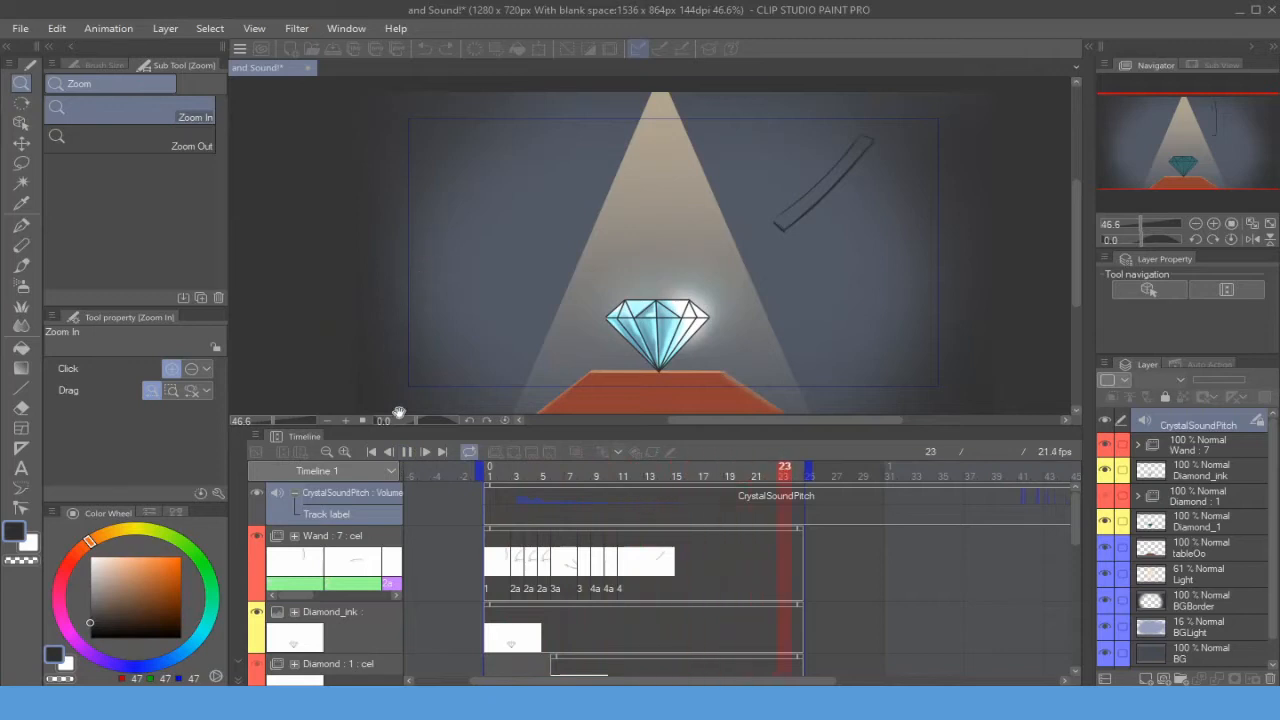
pyautogui.click(407, 452)
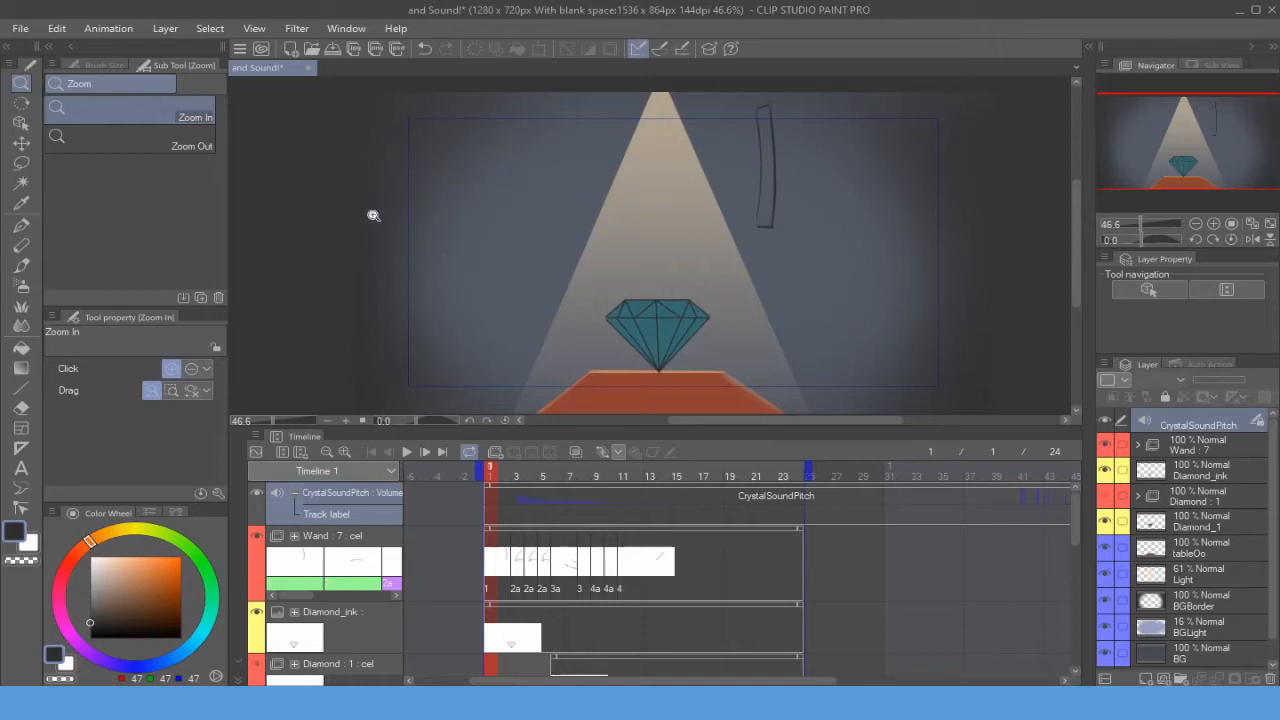
# - Enable Play in real time in the playback settings and preview the animation again
pyautogui.click(106, 29)
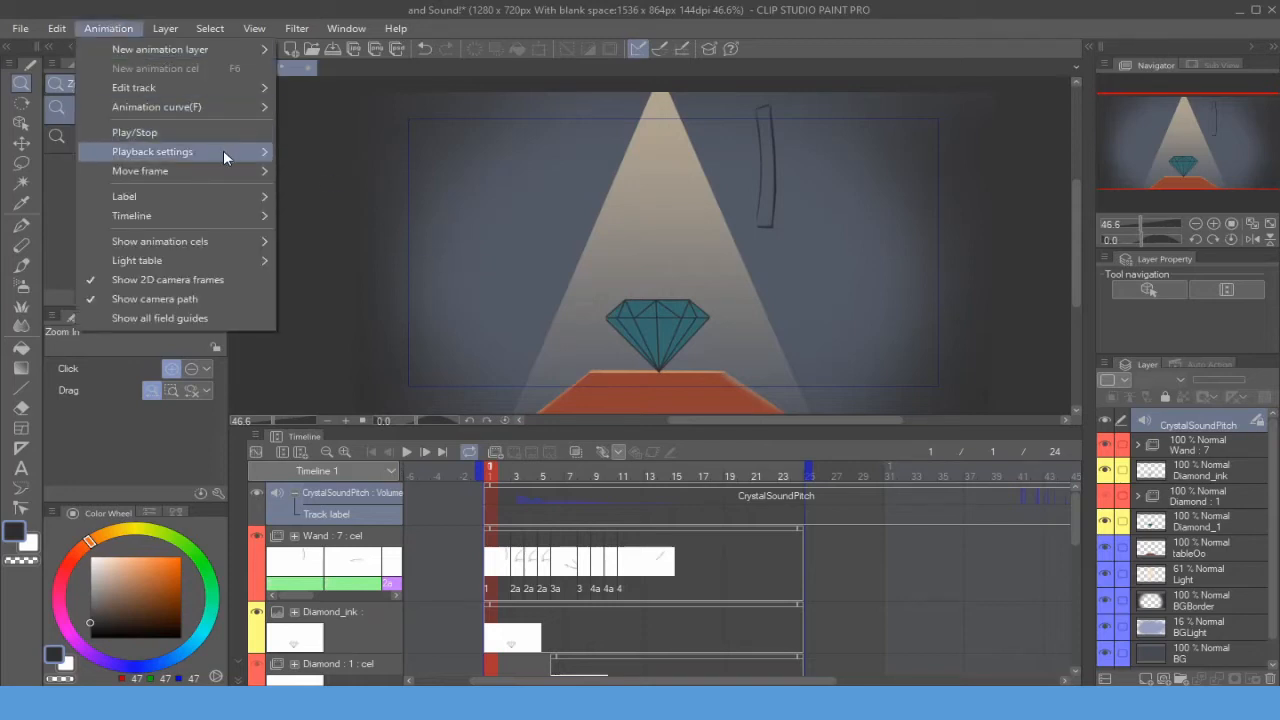
pyautogui.moveTo(228, 160)
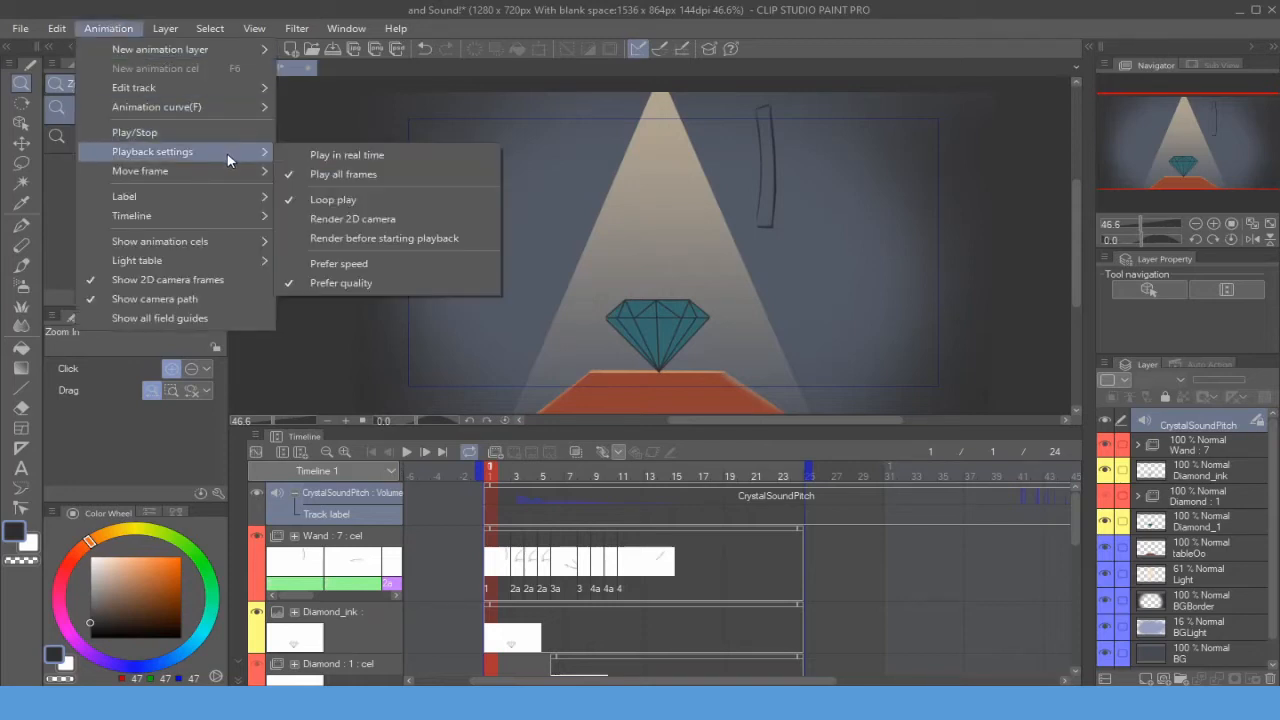
pyautogui.click(381, 156)
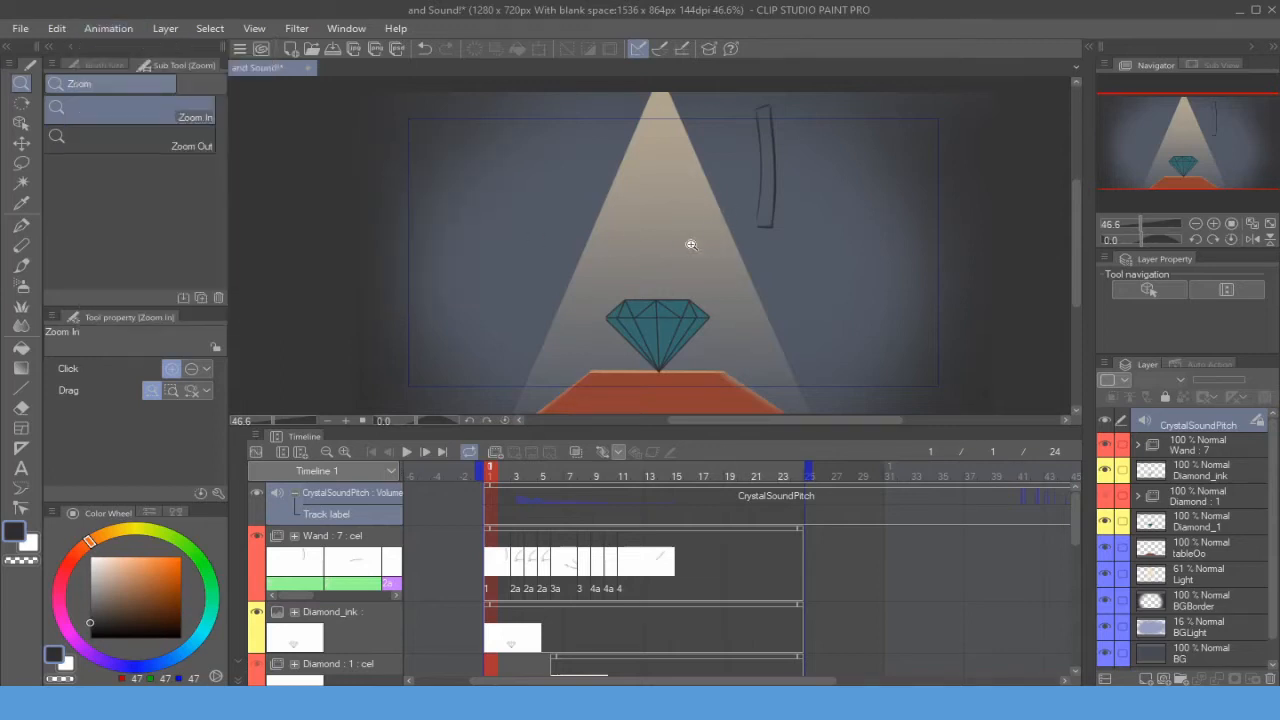
pyautogui.click(406, 452)
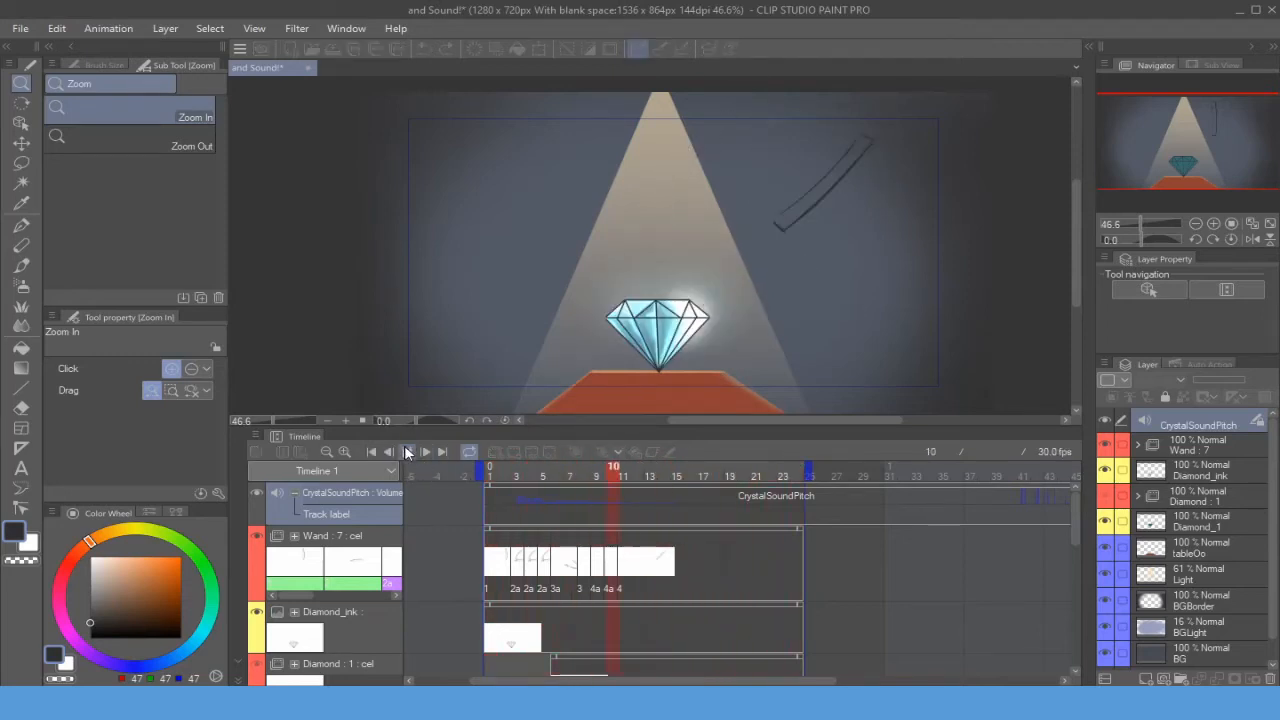
pyautogui.click(406, 452)
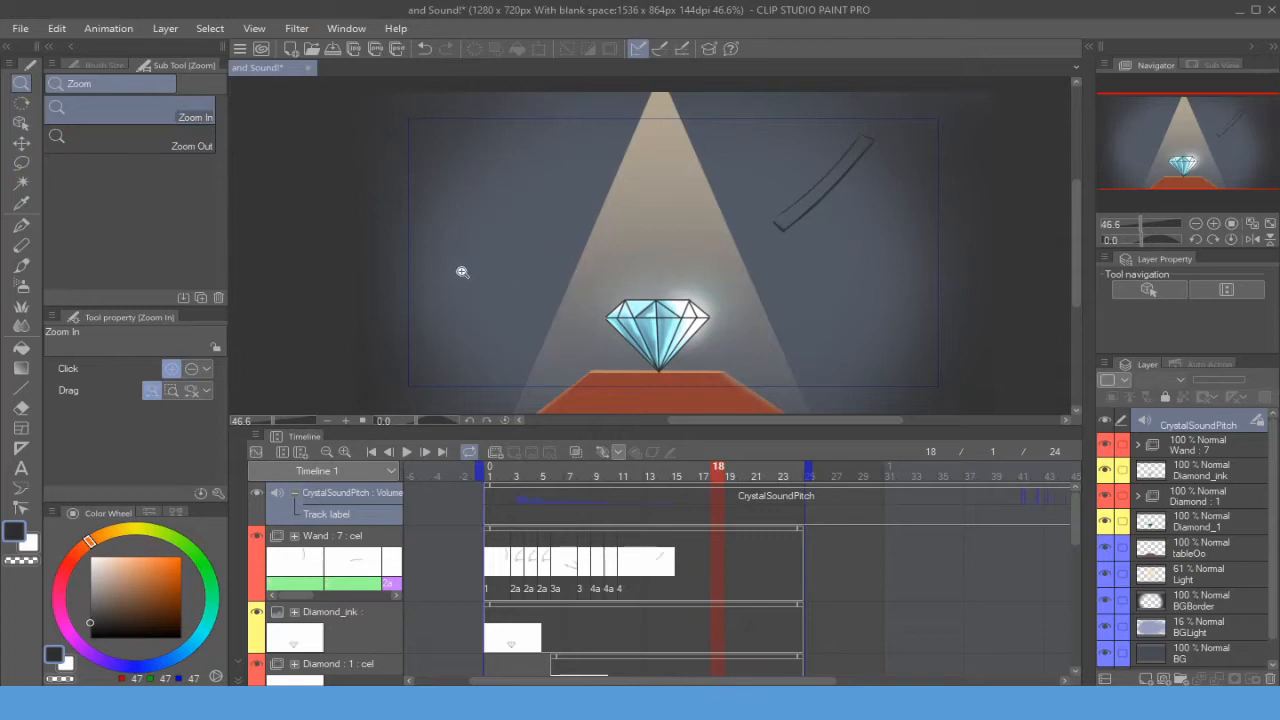
# - Select the CrystalSoundPitch layer with the Object tool and set its audio start time to 0
pyautogui.press('p')
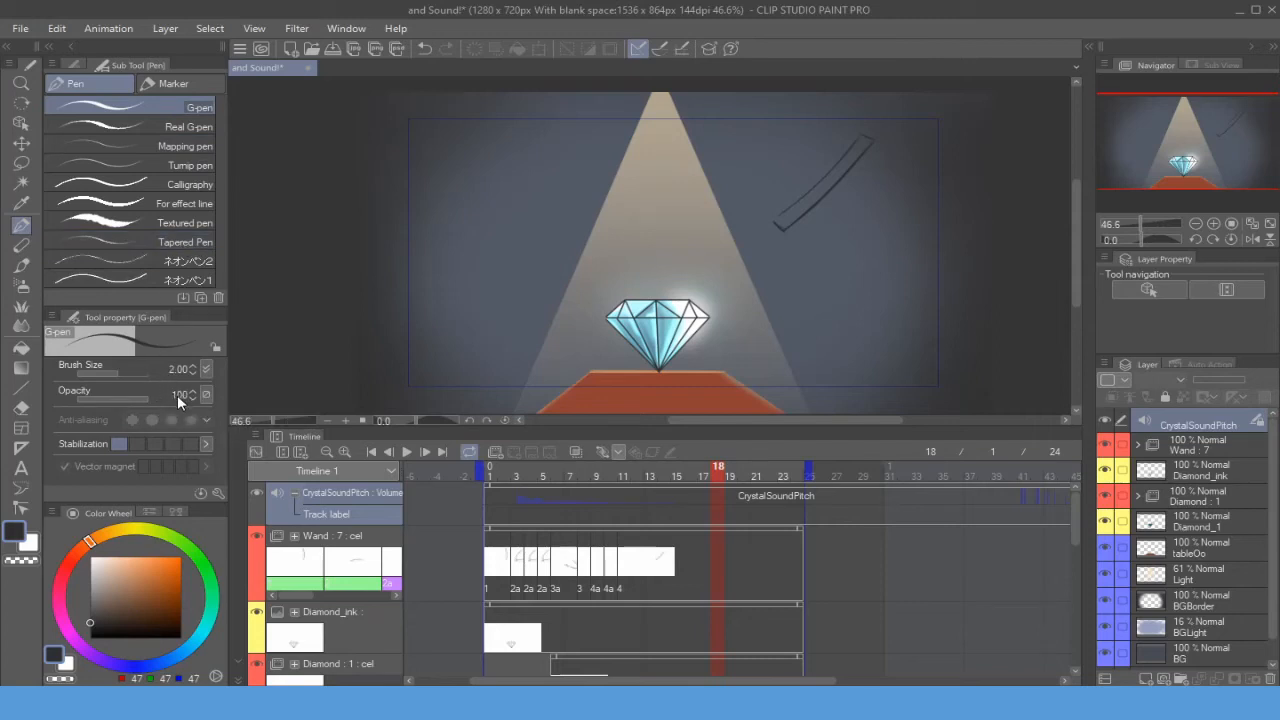
pyautogui.press('k')
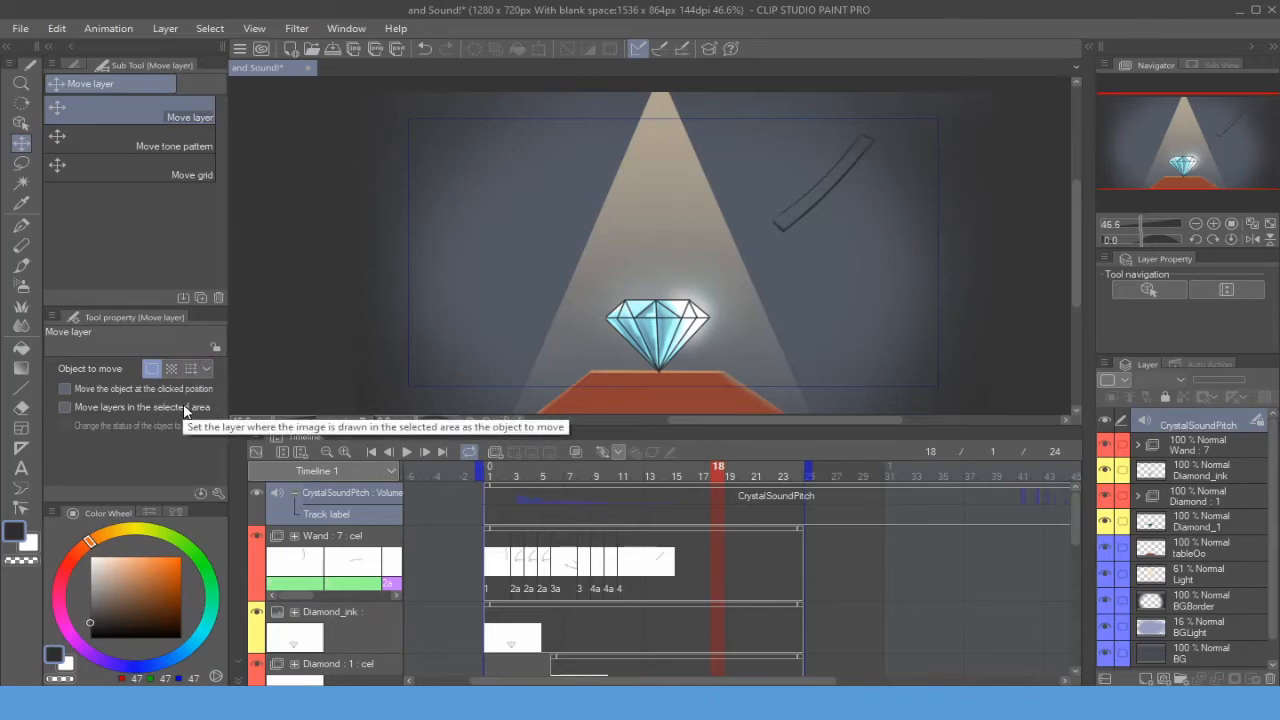
pyautogui.click(1200, 471)
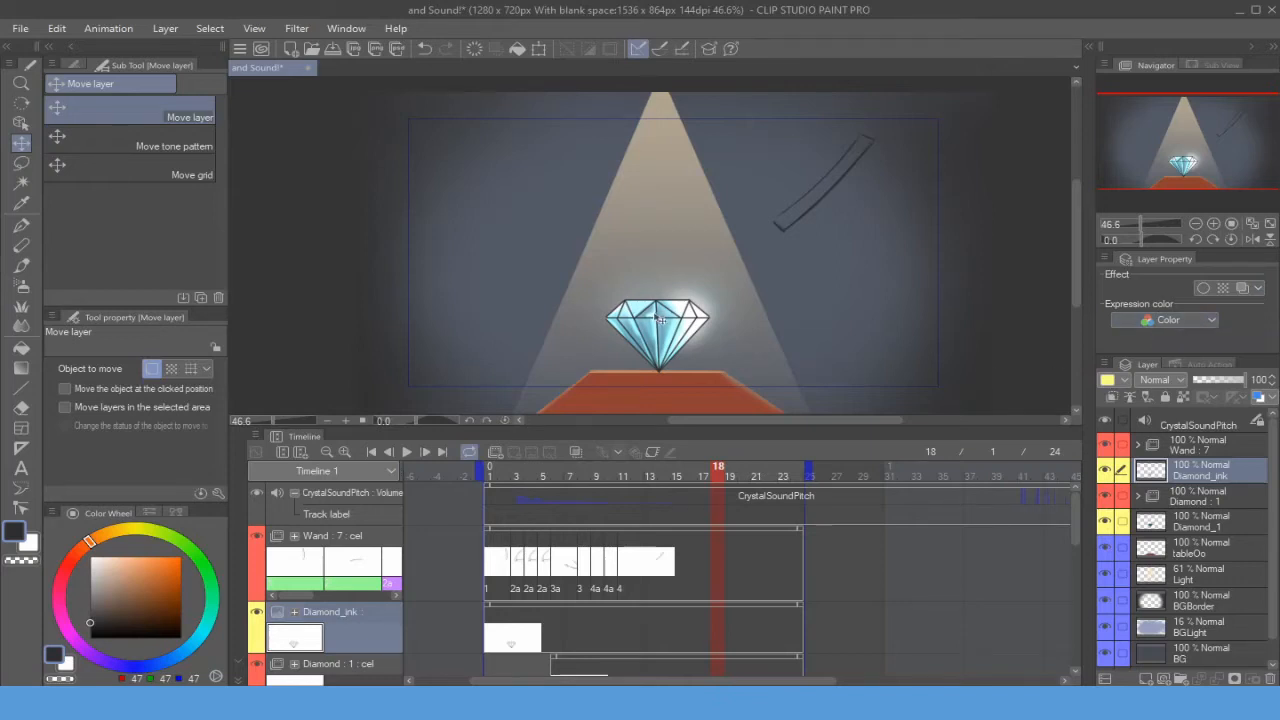
pyautogui.press('o')
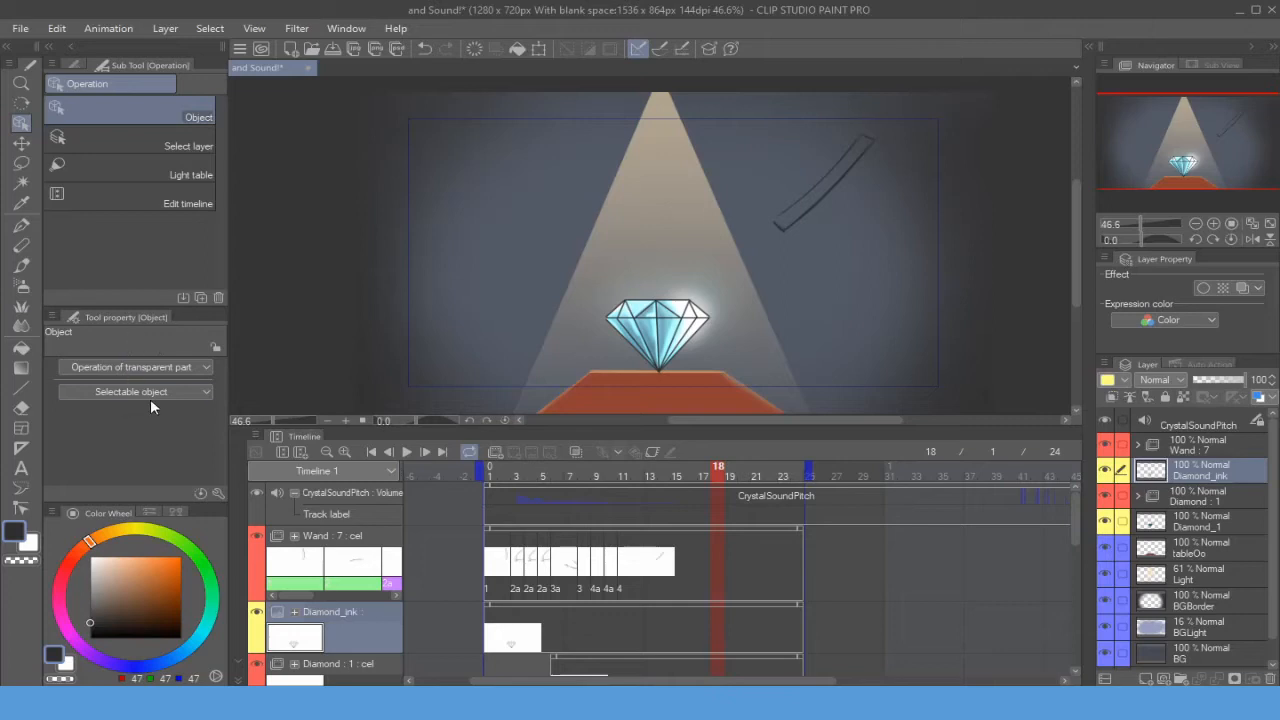
pyautogui.click(1196, 428)
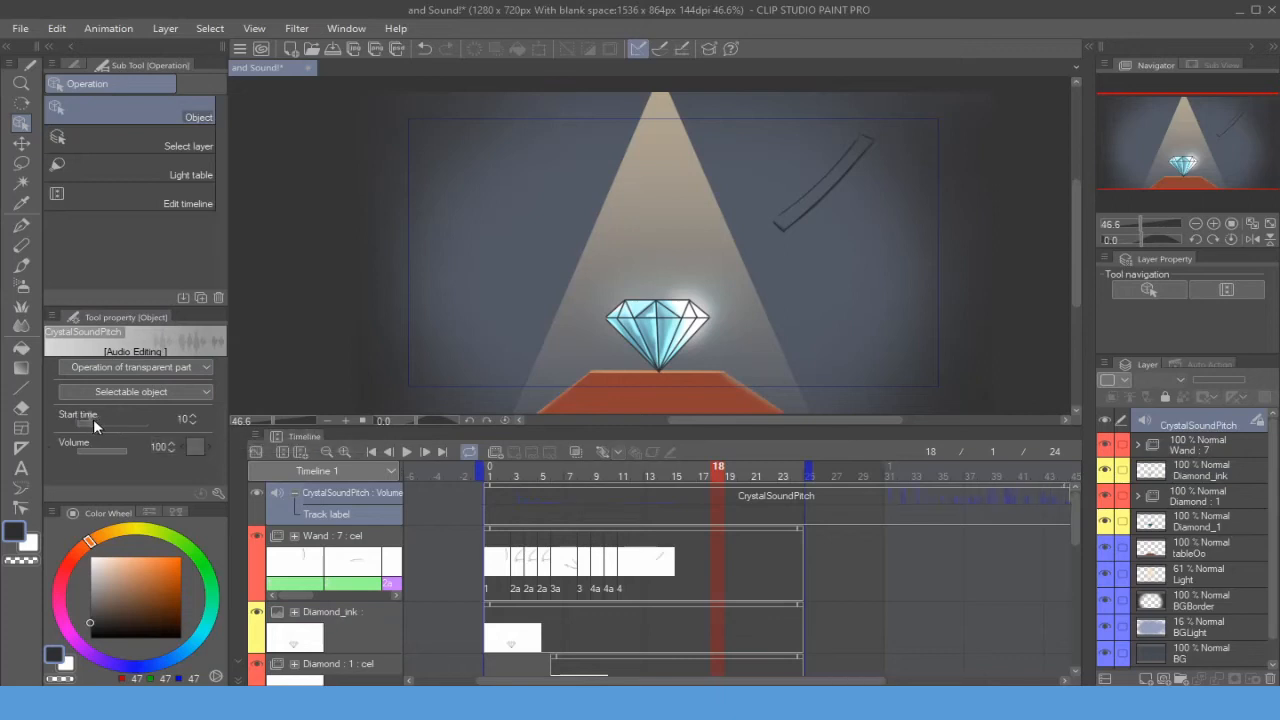
pyautogui.moveTo(93, 419); pyautogui.dragTo(29, 423)
# - Add and remove Volume keyframes on the CrystalSoundPitch track around frame 18
pyautogui.click(195, 447)
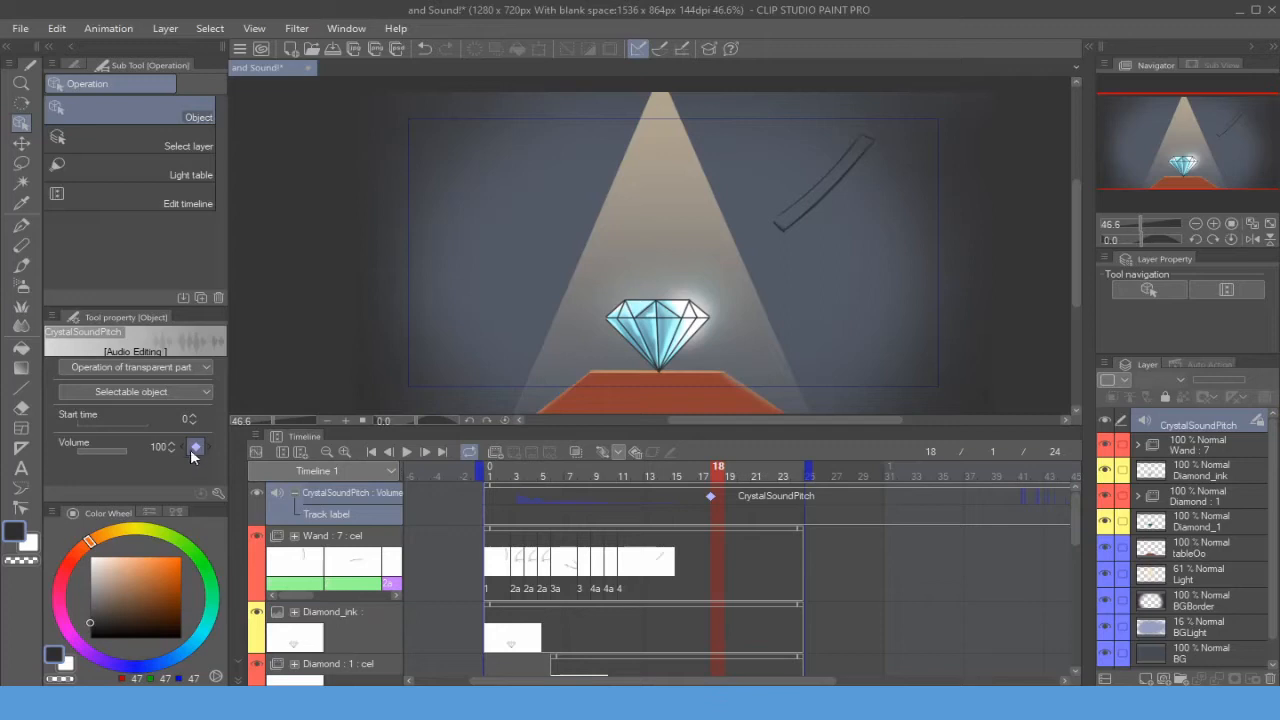
pyautogui.click(731, 472)
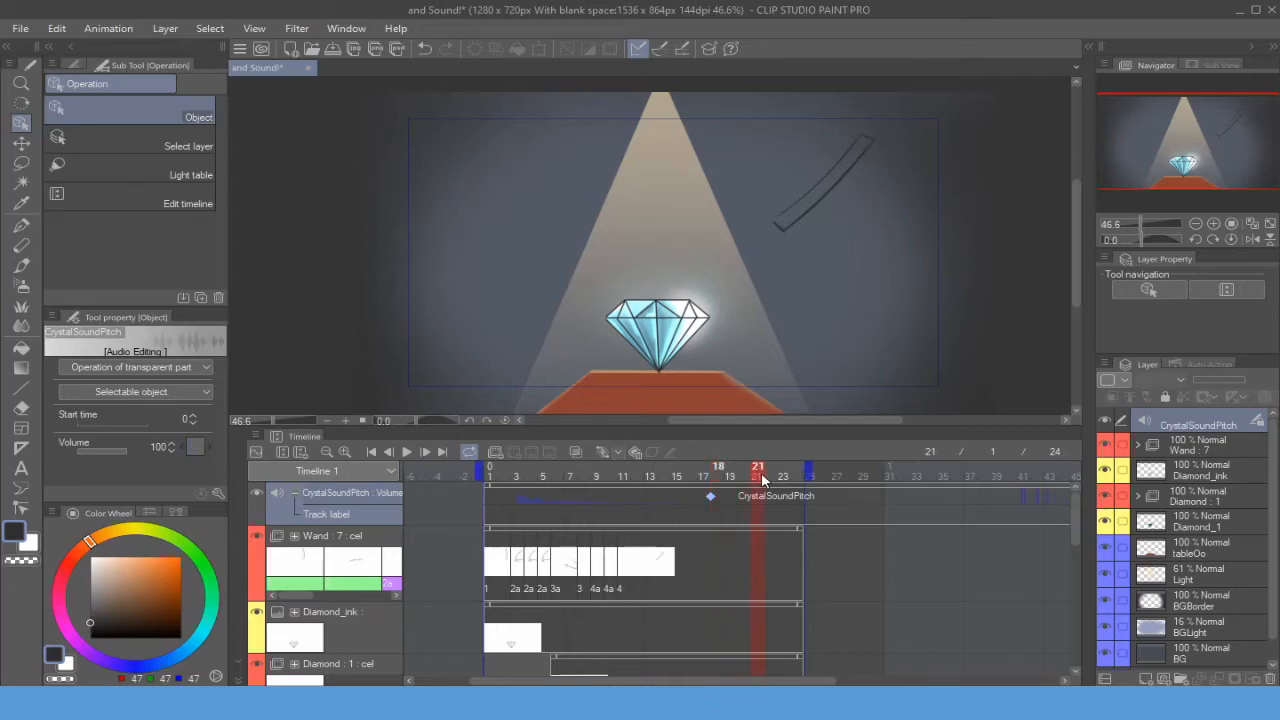
pyautogui.moveTo(117, 453); pyautogui.dragTo(93, 452)
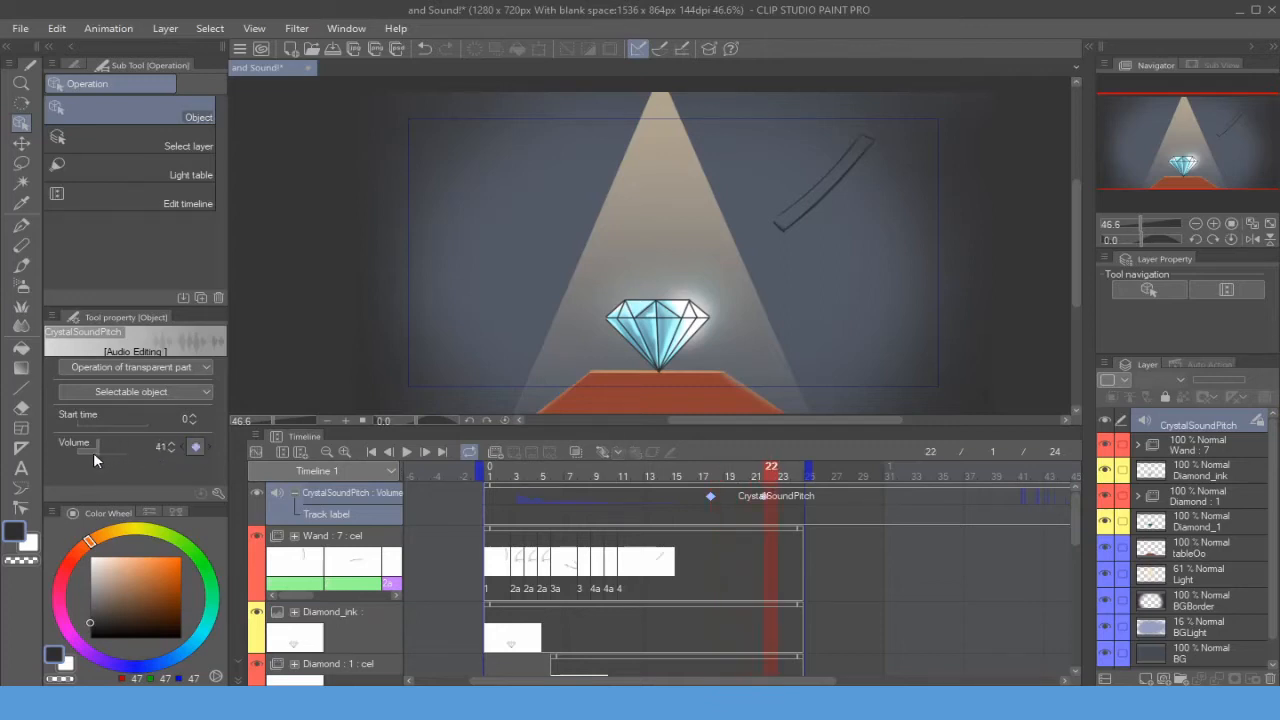
pyautogui.click(197, 448)
pyautogui.click(195, 447)
pyautogui.click(195, 450)
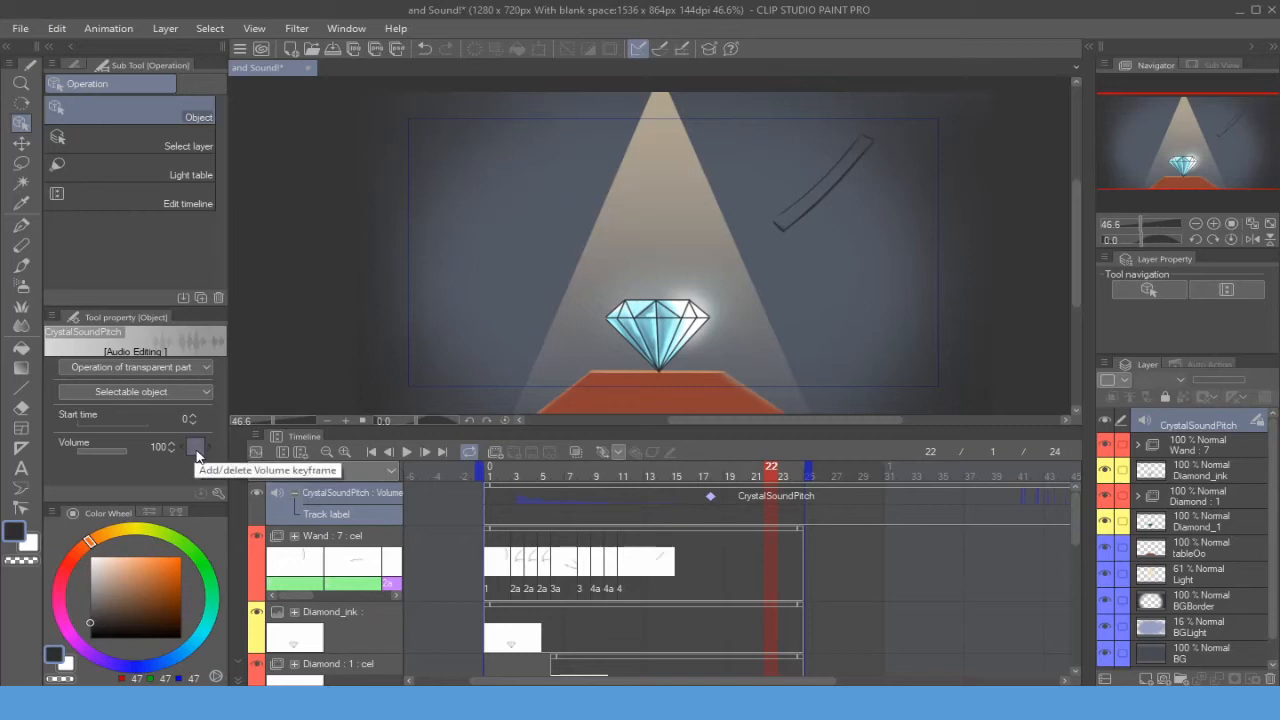
pyautogui.click(755, 469)
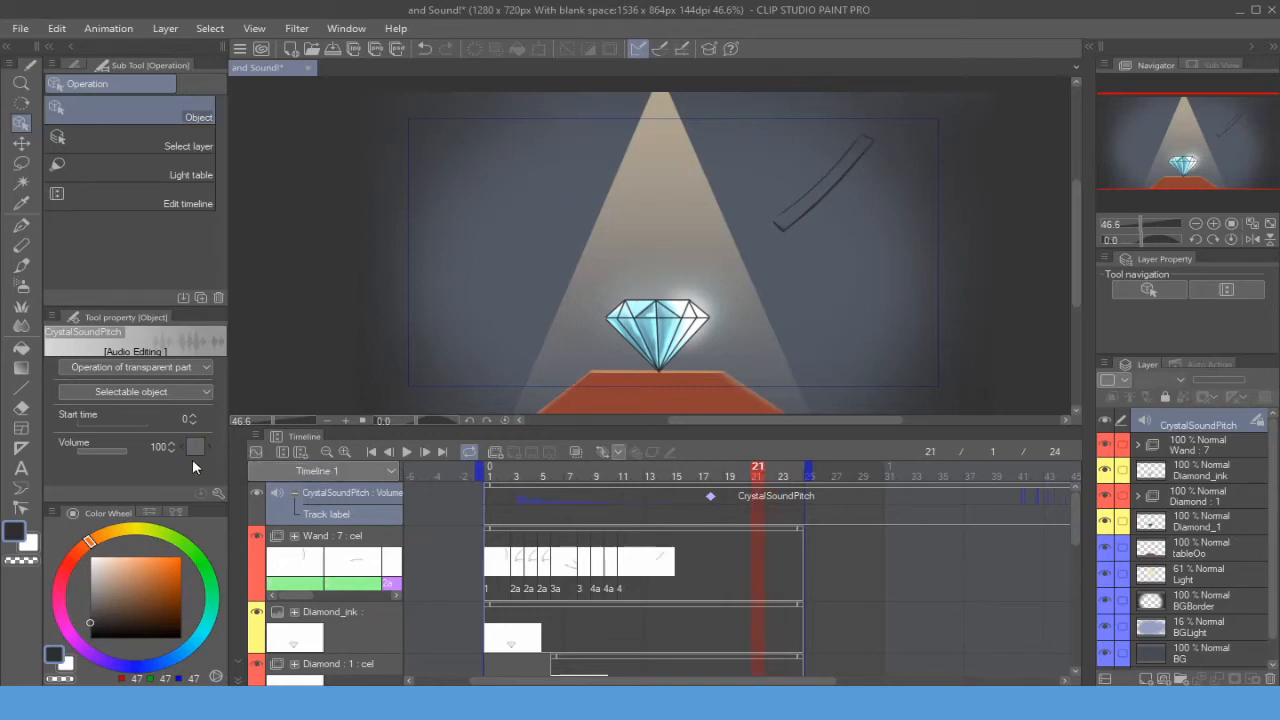
pyautogui.click(726, 478)
pyautogui.click(727, 482)
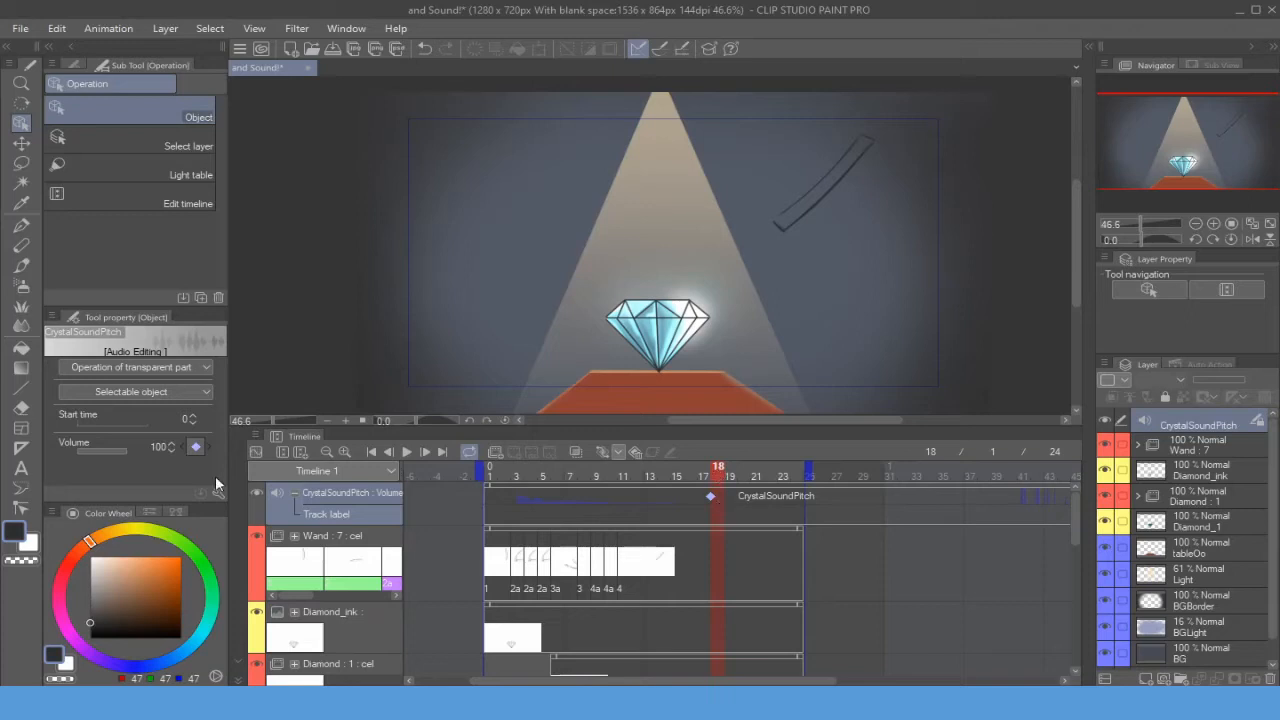
pyautogui.click(196, 447)
# - Move the CrystalSoundPitch audio clip so it starts at about frame 3 of the timeline
pyautogui.click(553, 488)
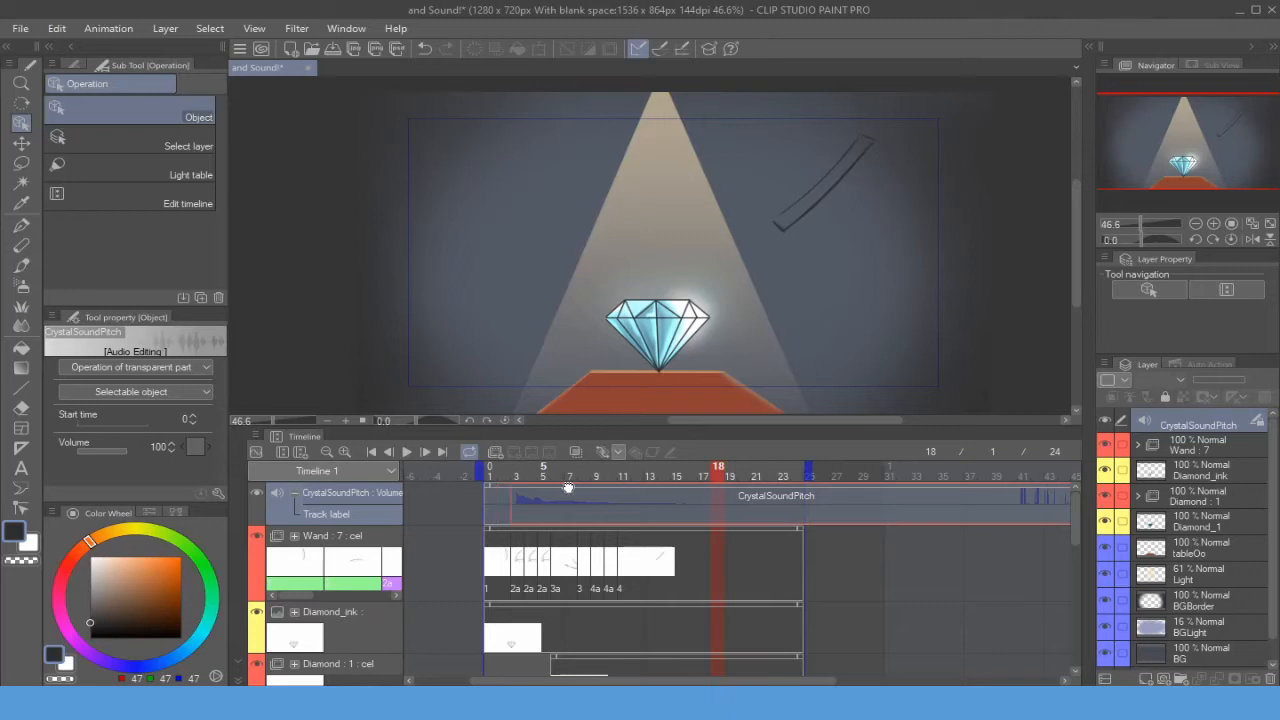
pyautogui.moveTo(583, 496)
pyautogui.mouseDown()
pyautogui.moveTo(563, 490)
pyautogui.moveTo(580, 495)
pyautogui.mouseUp()
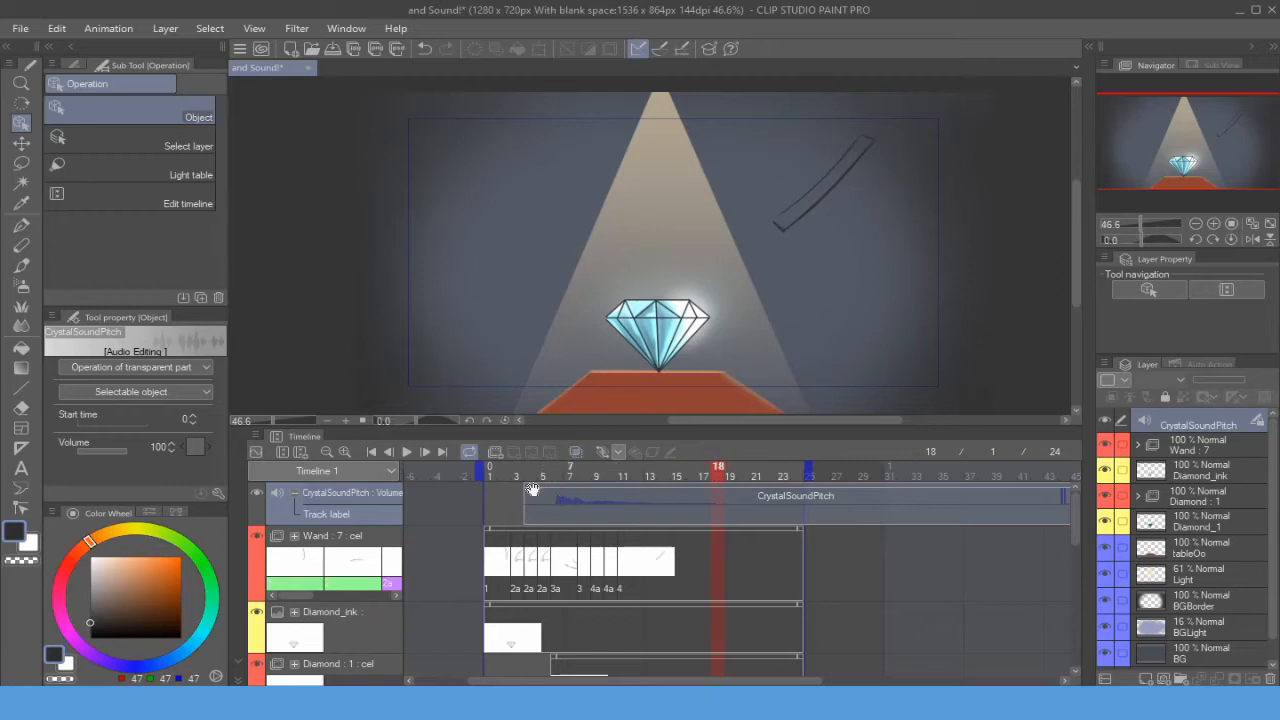
# - Scrub the opening frames and shift the CrystalSoundPitch clip so it starts around frame 6
pyautogui.moveTo(714, 471)
pyautogui.mouseDown()
pyautogui.moveTo(503, 476)
pyautogui.moveTo(662, 502)
pyautogui.mouseUp()
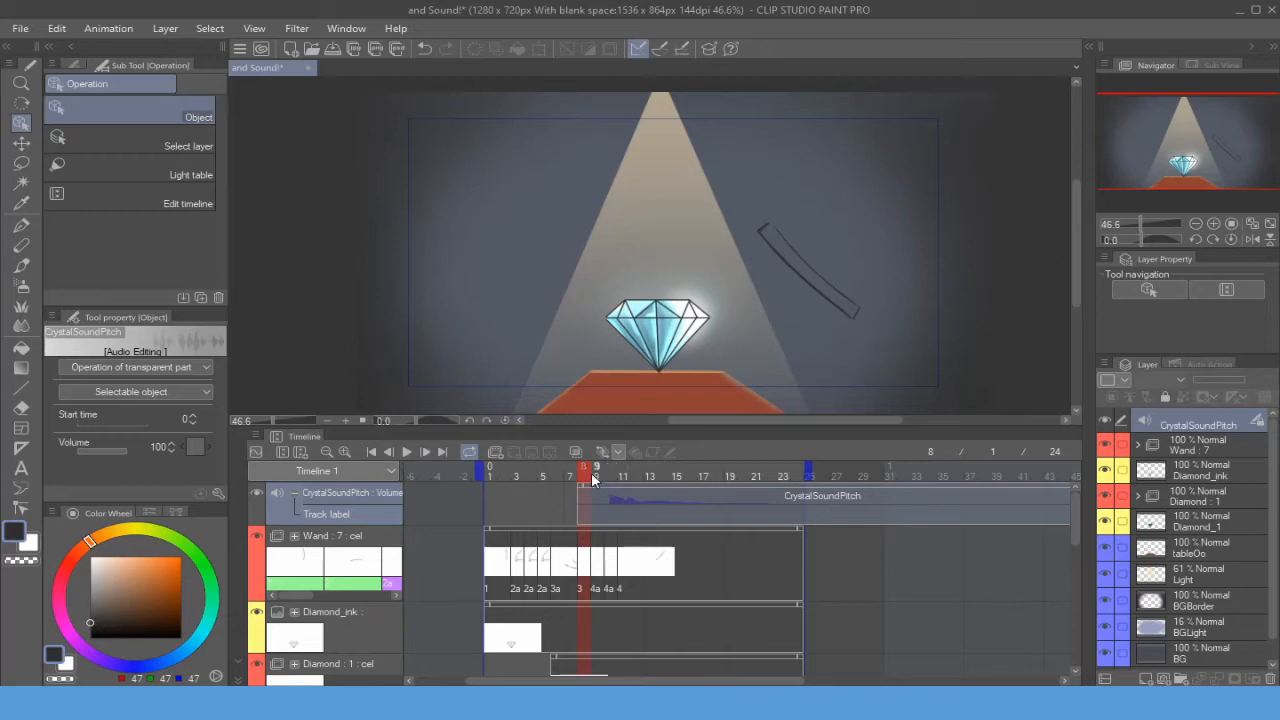
pyautogui.moveTo(590, 476)
pyautogui.mouseDown()
pyautogui.moveTo(568, 484)
pyautogui.moveTo(596, 498)
pyautogui.mouseUp()
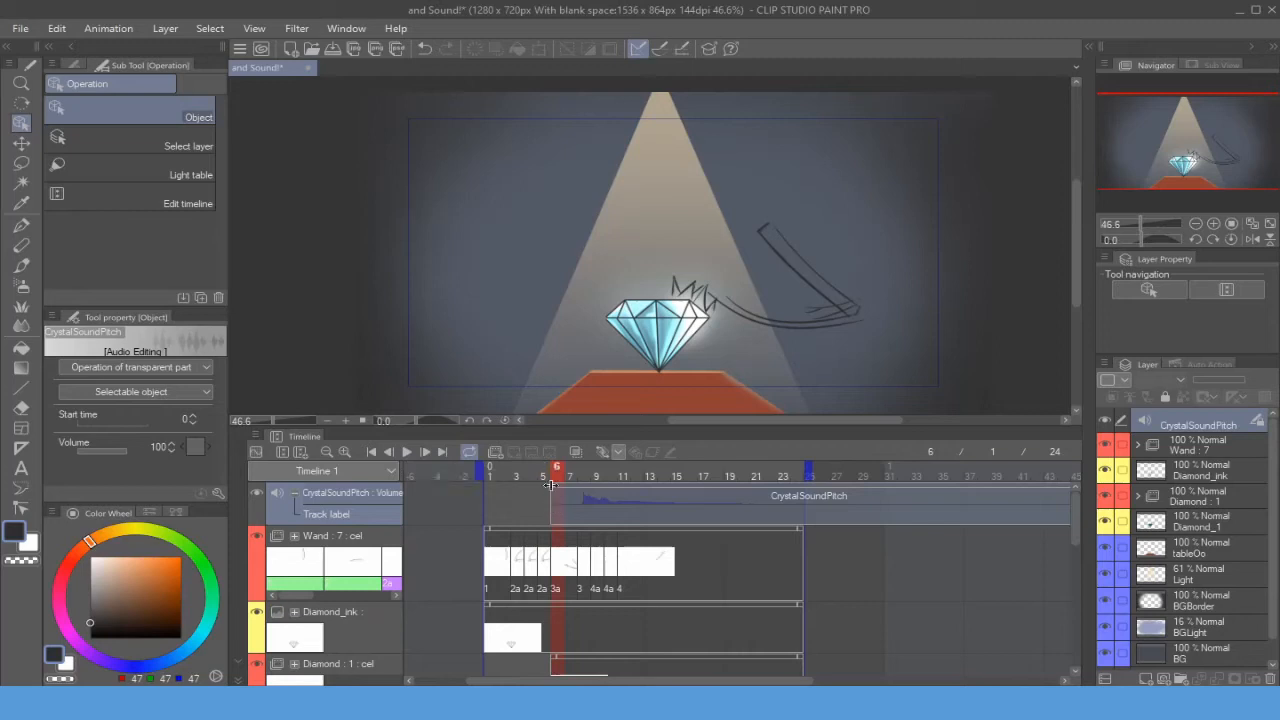
pyautogui.moveTo(557, 487)
pyautogui.mouseDown()
pyautogui.moveTo(592, 509)
pyautogui.moveTo(567, 489)
pyautogui.mouseUp()
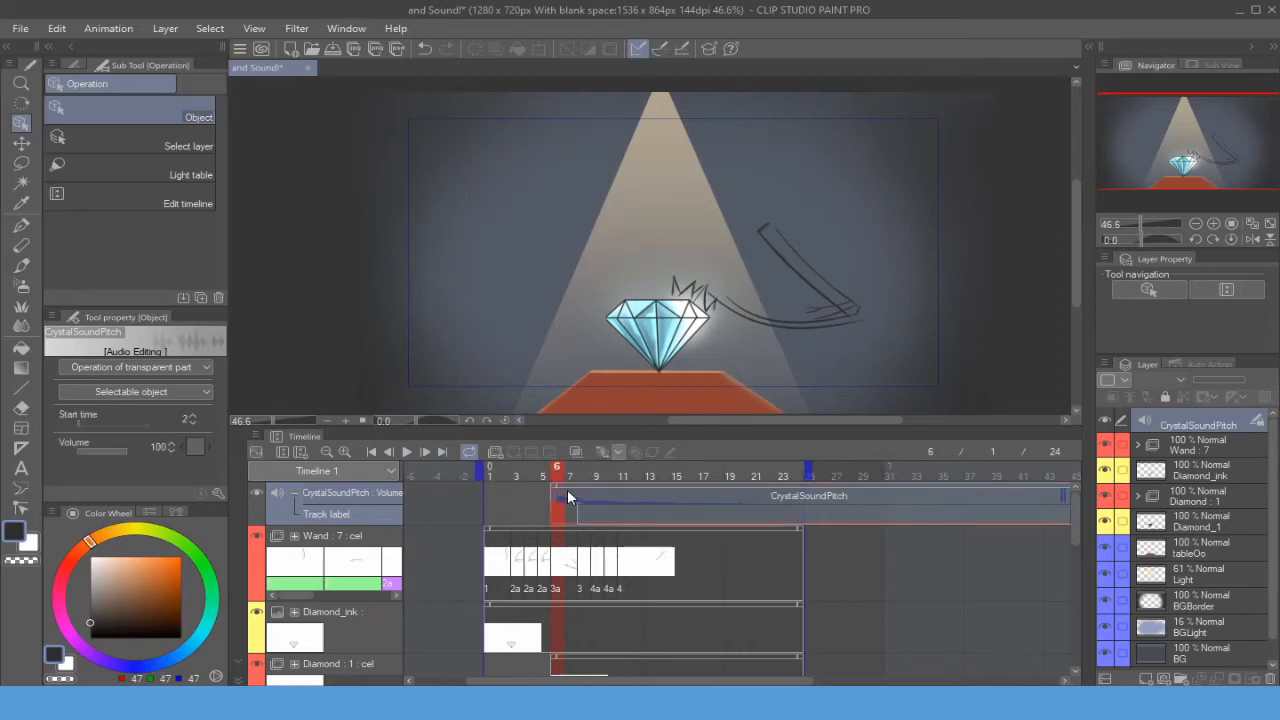
# - Play the animation preview, stop it, and scrub the playhead back to the first frame
pyautogui.click(405, 453)
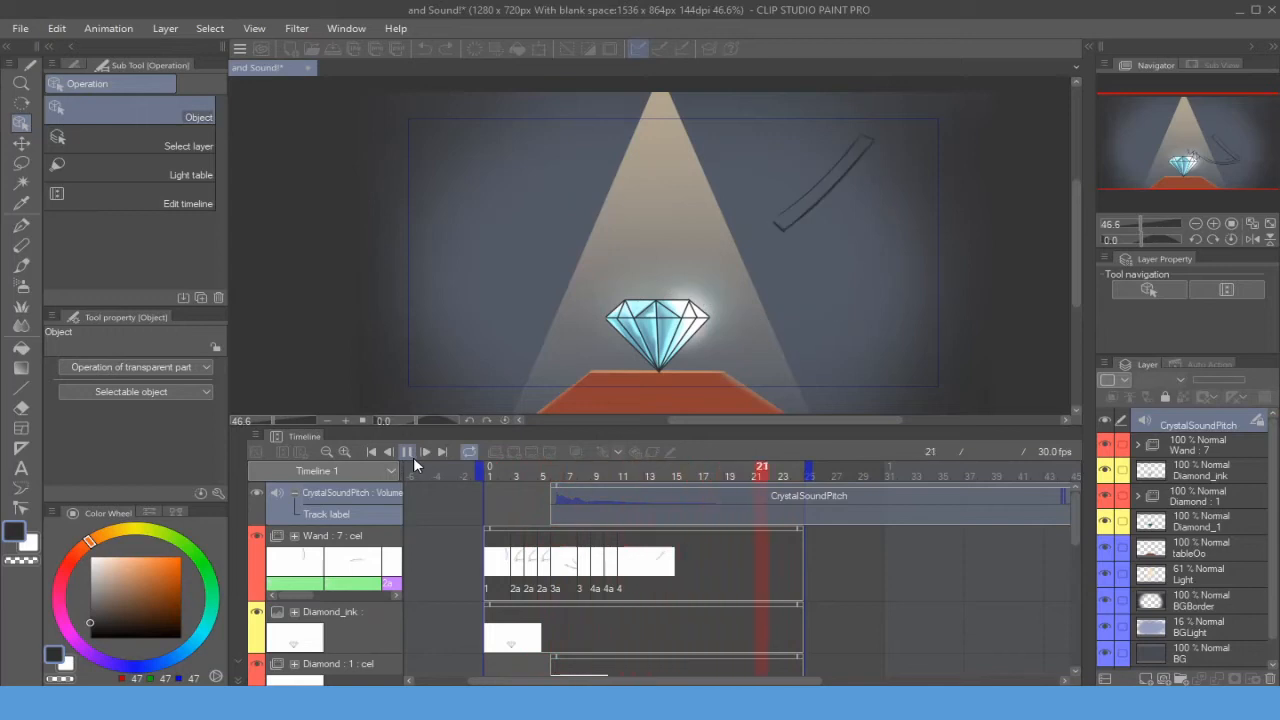
pyautogui.click(415, 458)
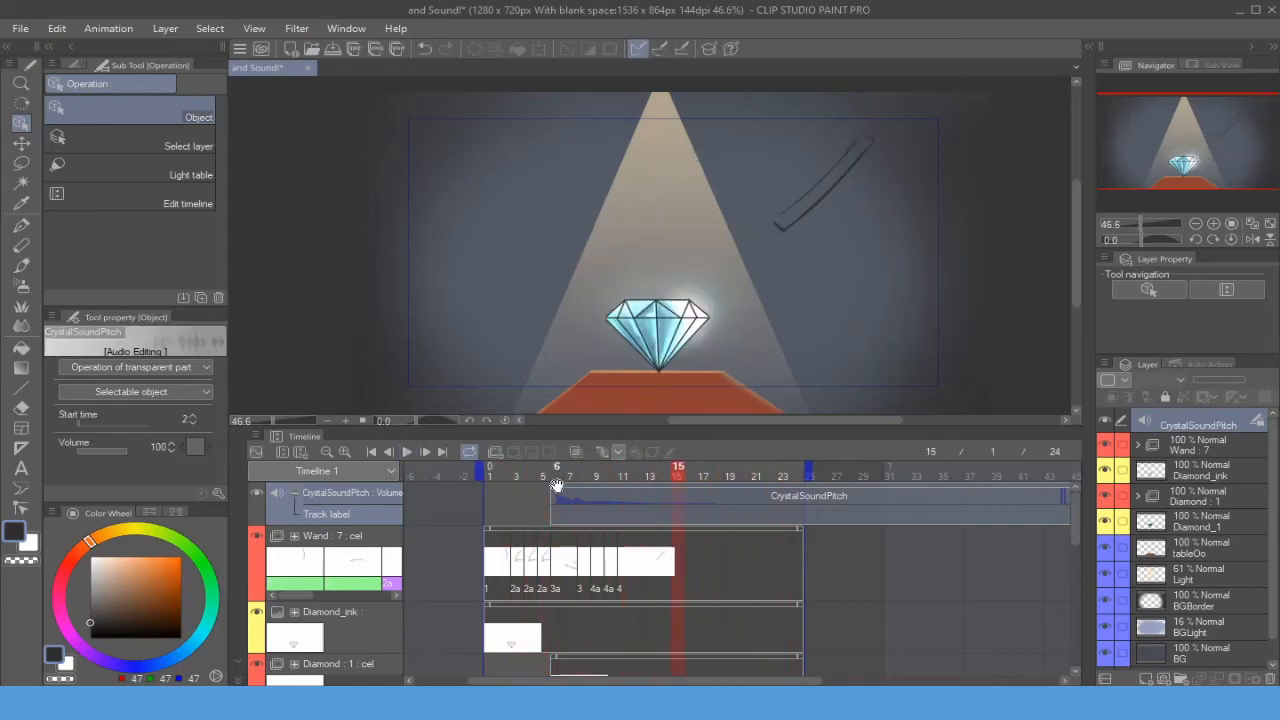
pyautogui.click(623, 474)
pyautogui.moveTo(597, 476); pyautogui.dragTo(517, 472)
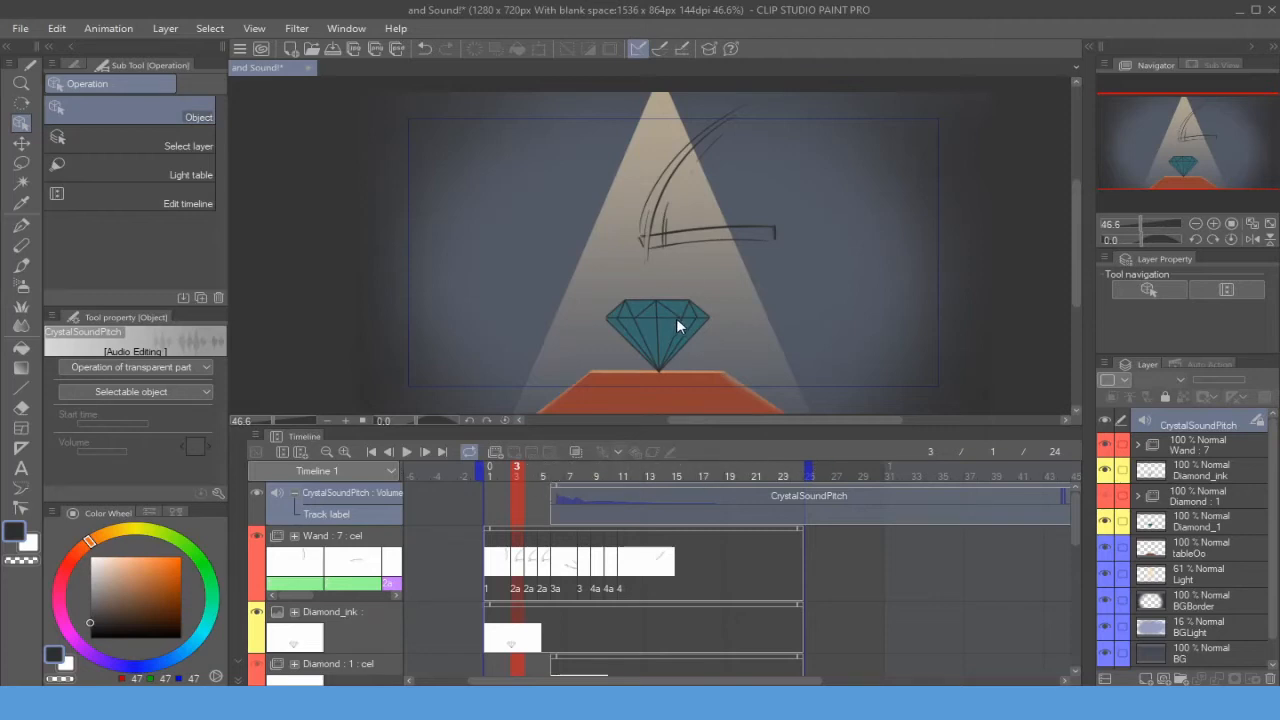
pyautogui.moveTo(516, 472)
pyautogui.mouseDown()
pyautogui.moveTo(547, 471)
pyautogui.moveTo(465, 473)
pyautogui.mouseUp()
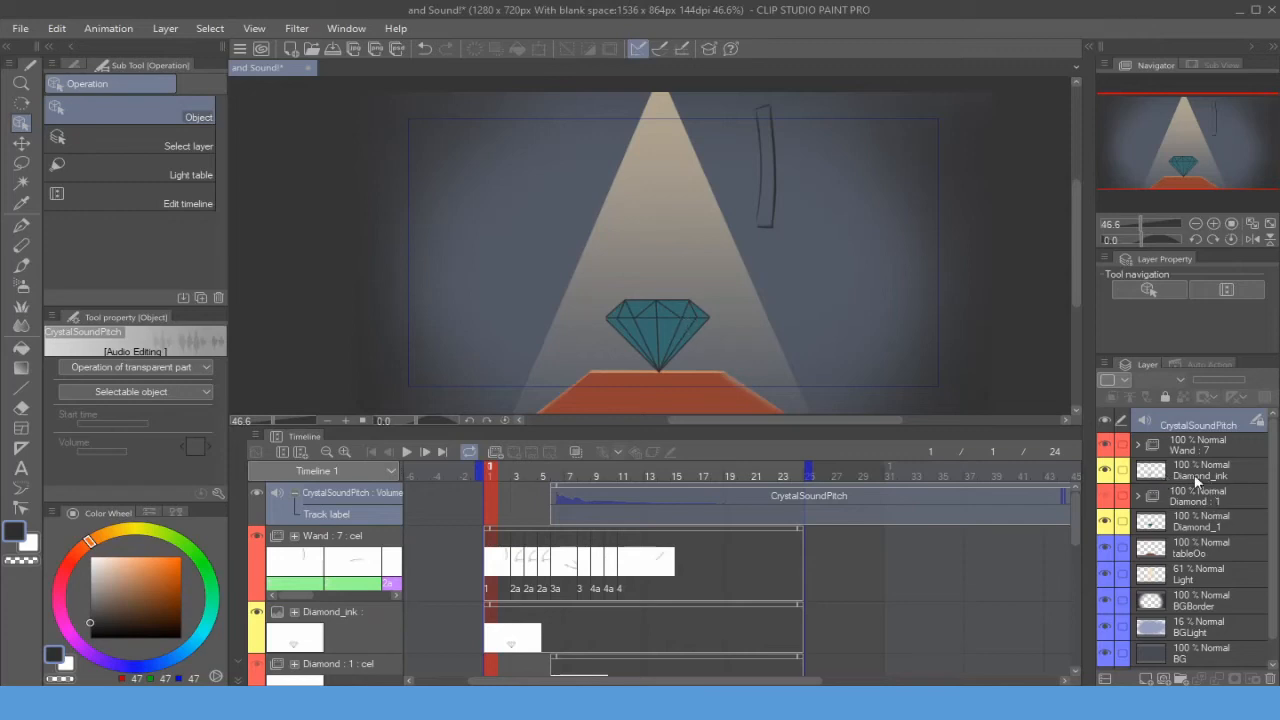
# - Move the Diamond_ink layer below Diamond : 1 and then back to its original position
pyautogui.moveTo(1160, 475)
pyautogui.mouseDown()
pyautogui.moveTo(1176, 479)
pyautogui.moveTo(1172, 509)
pyautogui.mouseUp()
pyautogui.moveTo(495, 470); pyautogui.dragTo(570, 474)
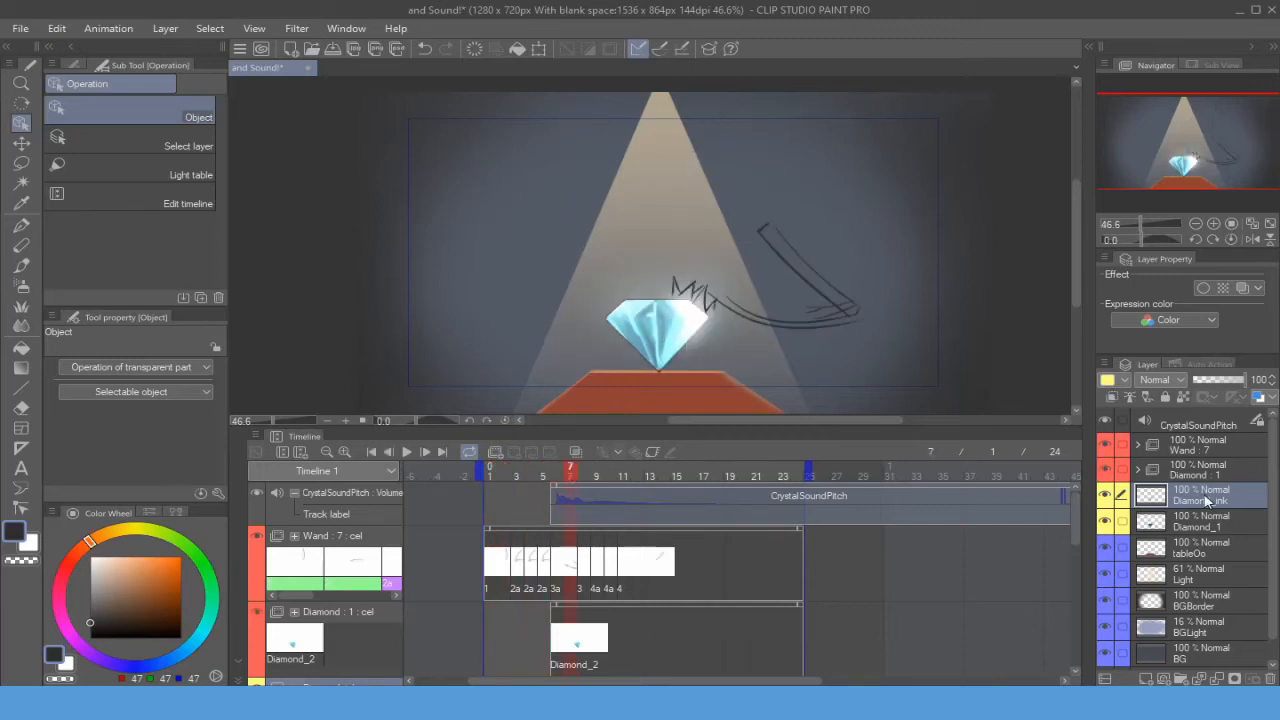
pyautogui.moveTo(1200, 496); pyautogui.dragTo(1215, 468)
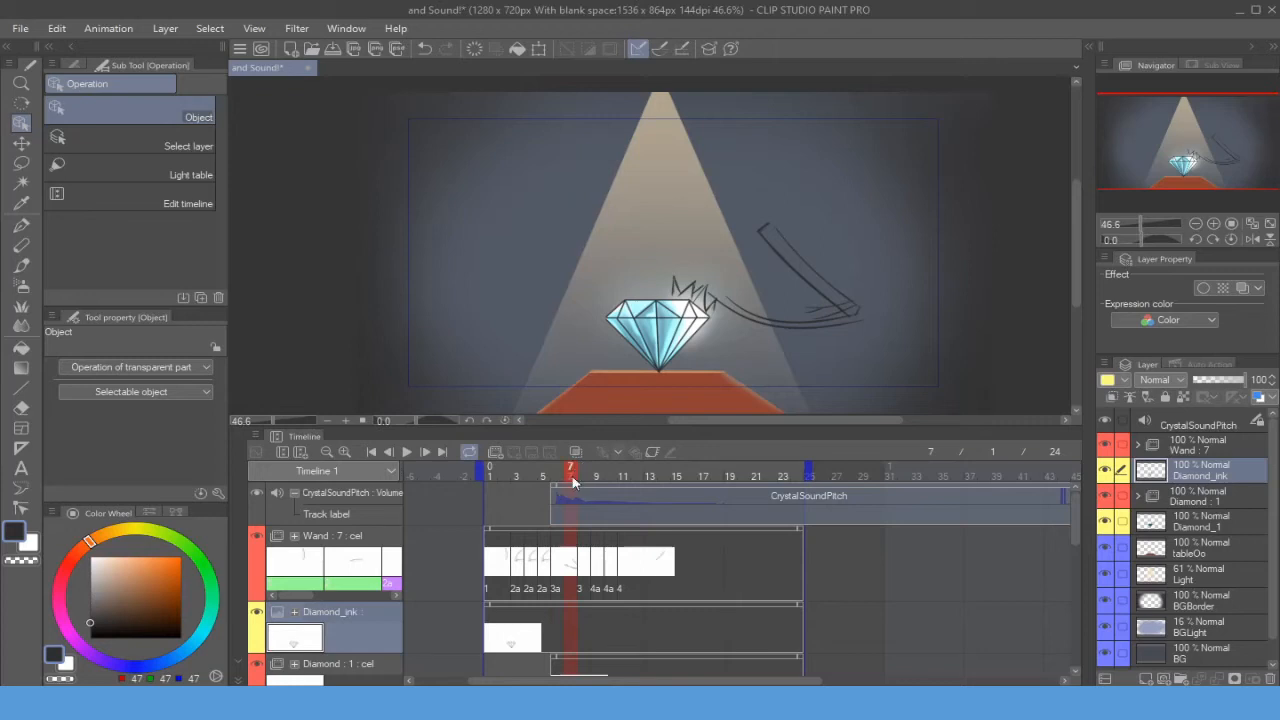
# - Preview the animation from frame 1 and inspect the CrystalSoundPitch volume curve in the Graph Editor
pyautogui.click(491, 471)
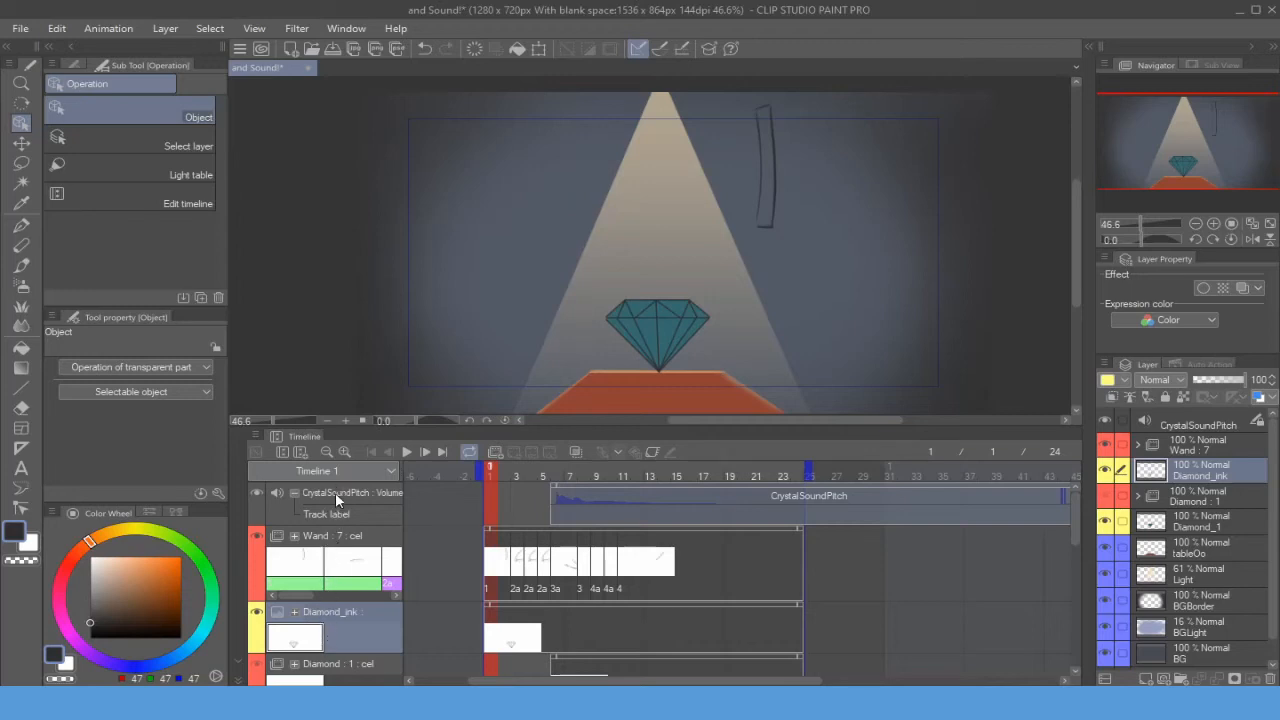
pyautogui.click(330, 543)
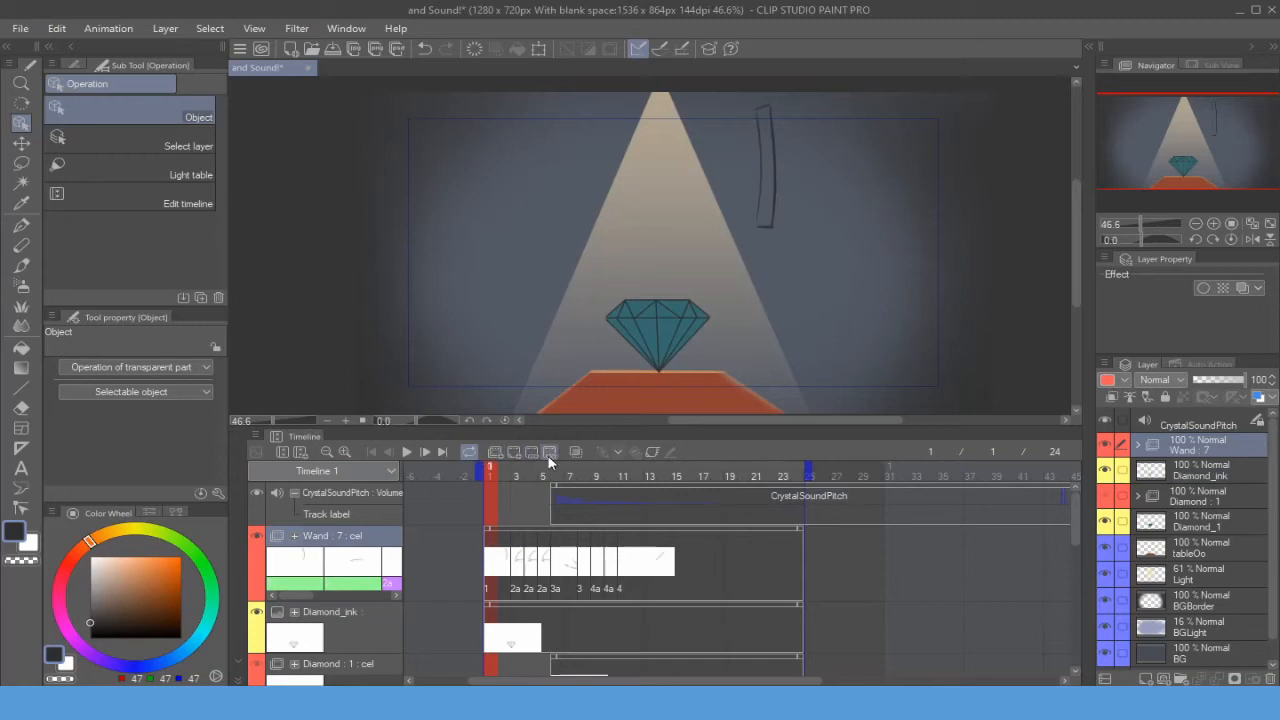
pyautogui.press('space')
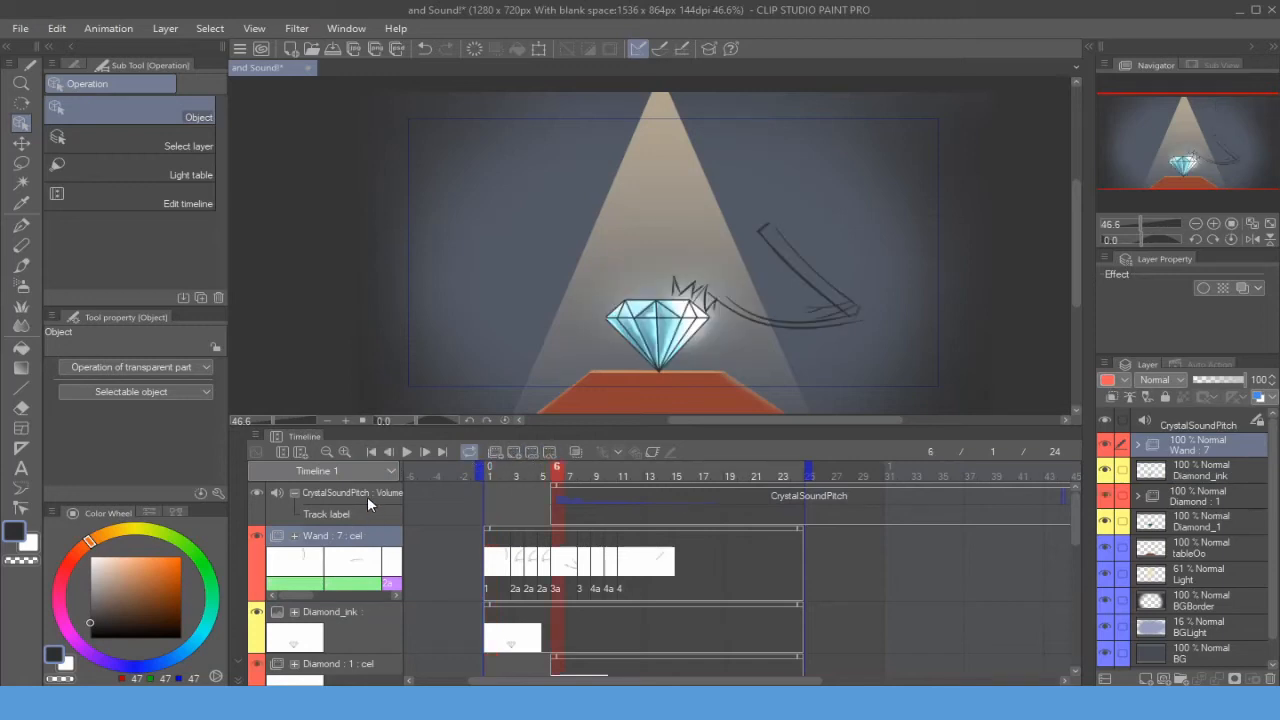
pyautogui.click(370, 493)
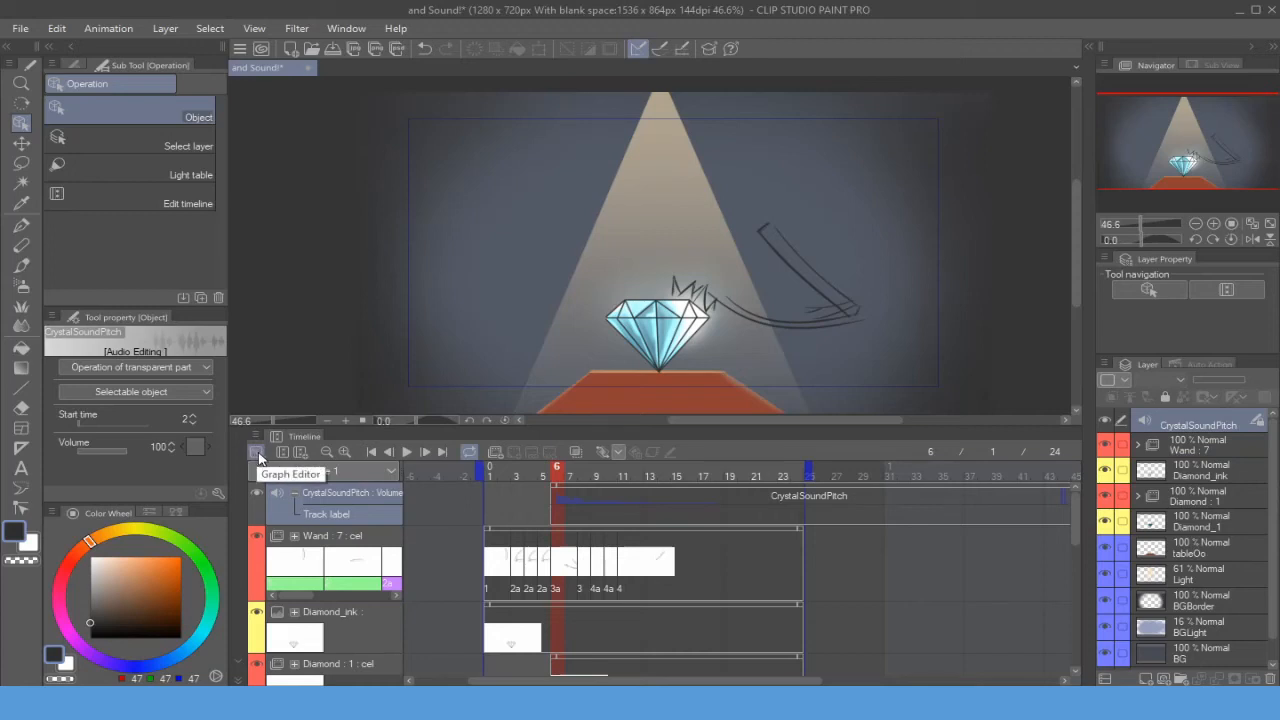
pyautogui.click(256, 453)
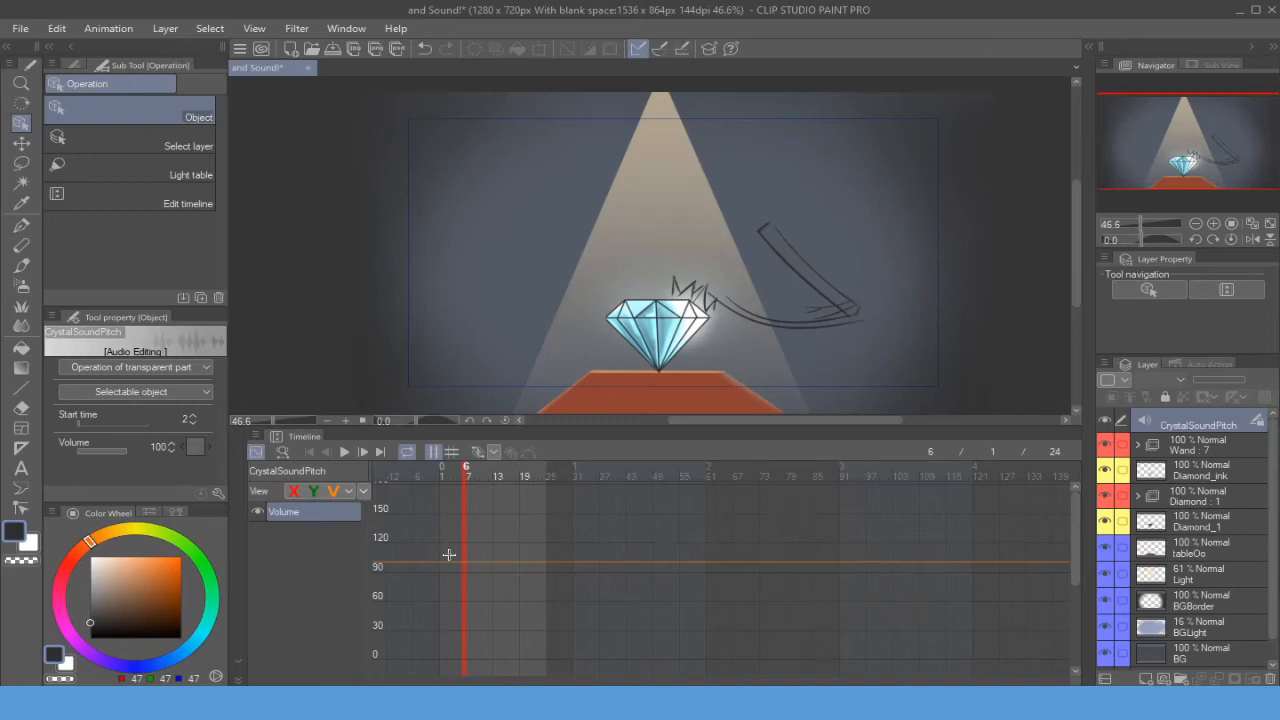
pyautogui.click(255, 451)
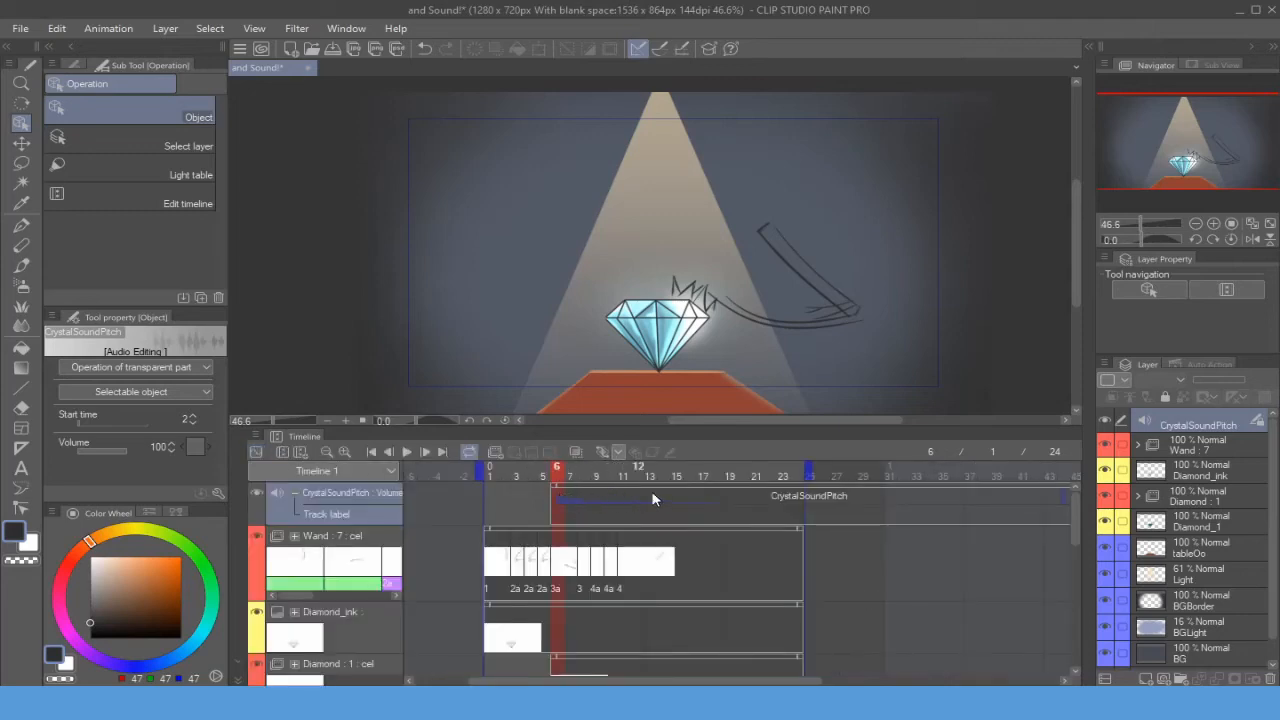
pyautogui.click(195, 447)
pyautogui.moveTo(560, 470); pyautogui.dragTo(480, 480)
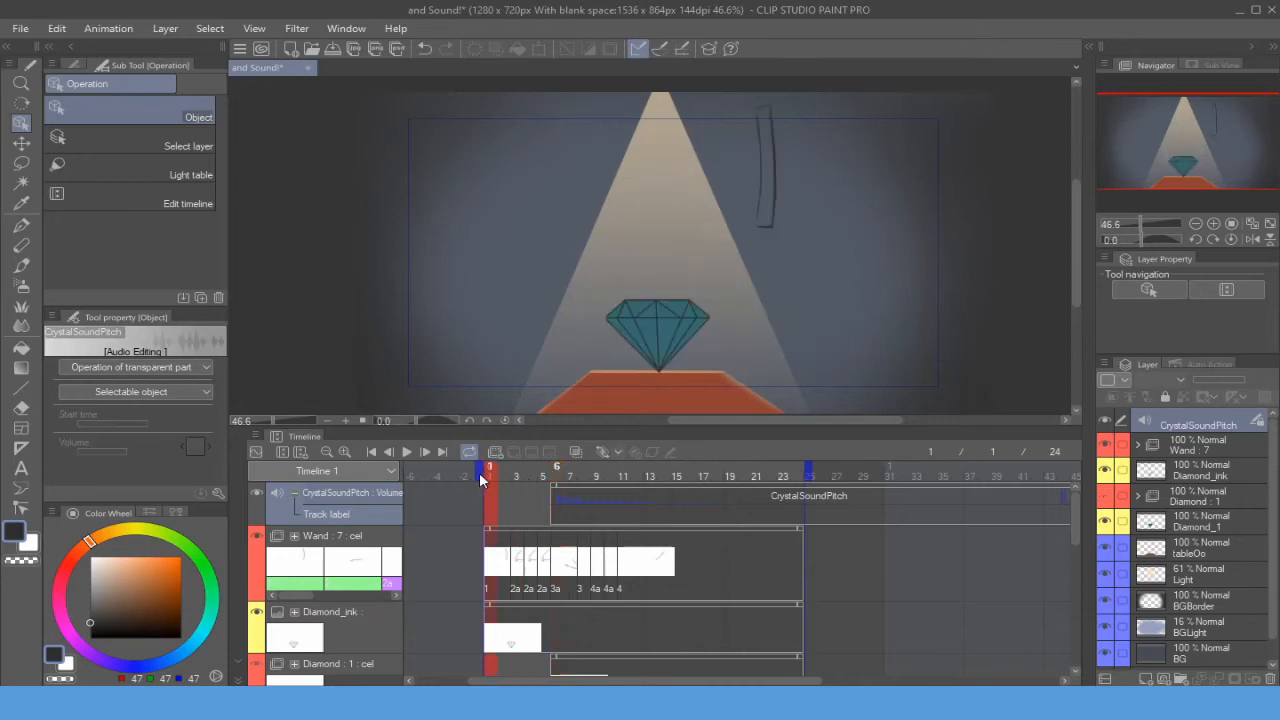
pyautogui.moveTo(692, 360); pyautogui.dragTo(634, 358)
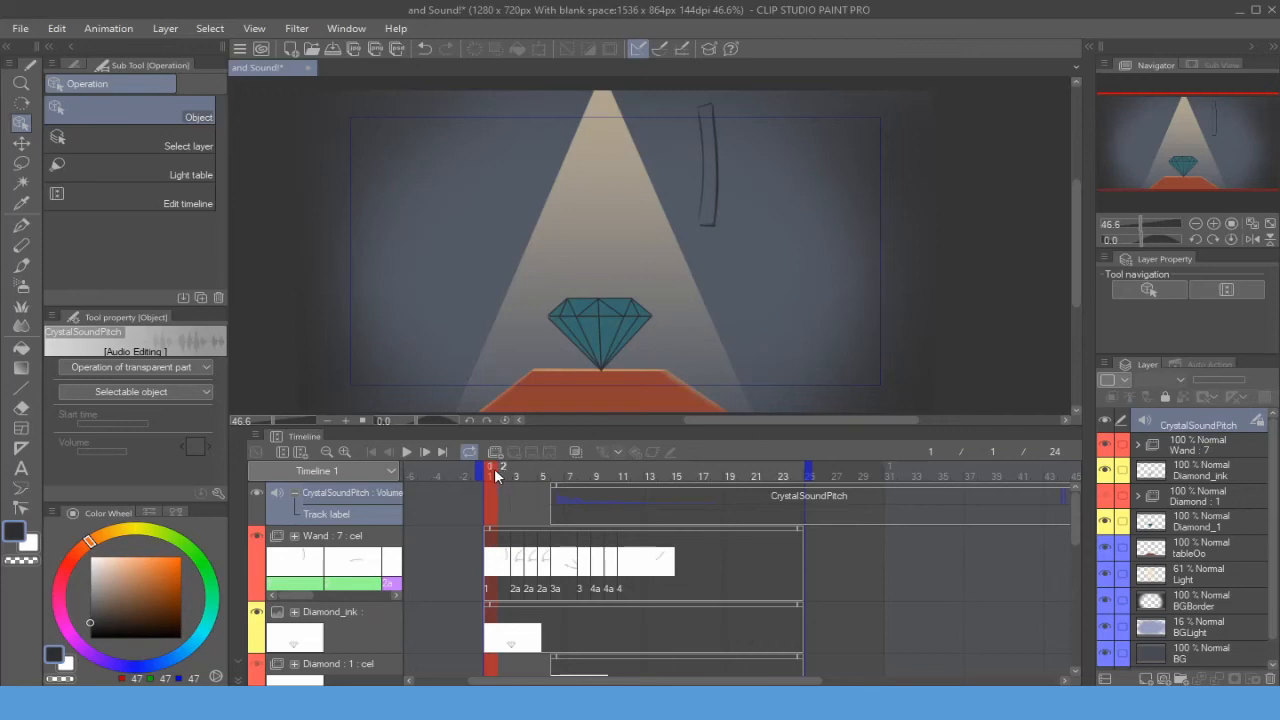
pyautogui.moveTo(500, 477)
pyautogui.mouseDown()
pyautogui.moveTo(623, 478)
pyautogui.moveTo(491, 475)
pyautogui.mouseUp()
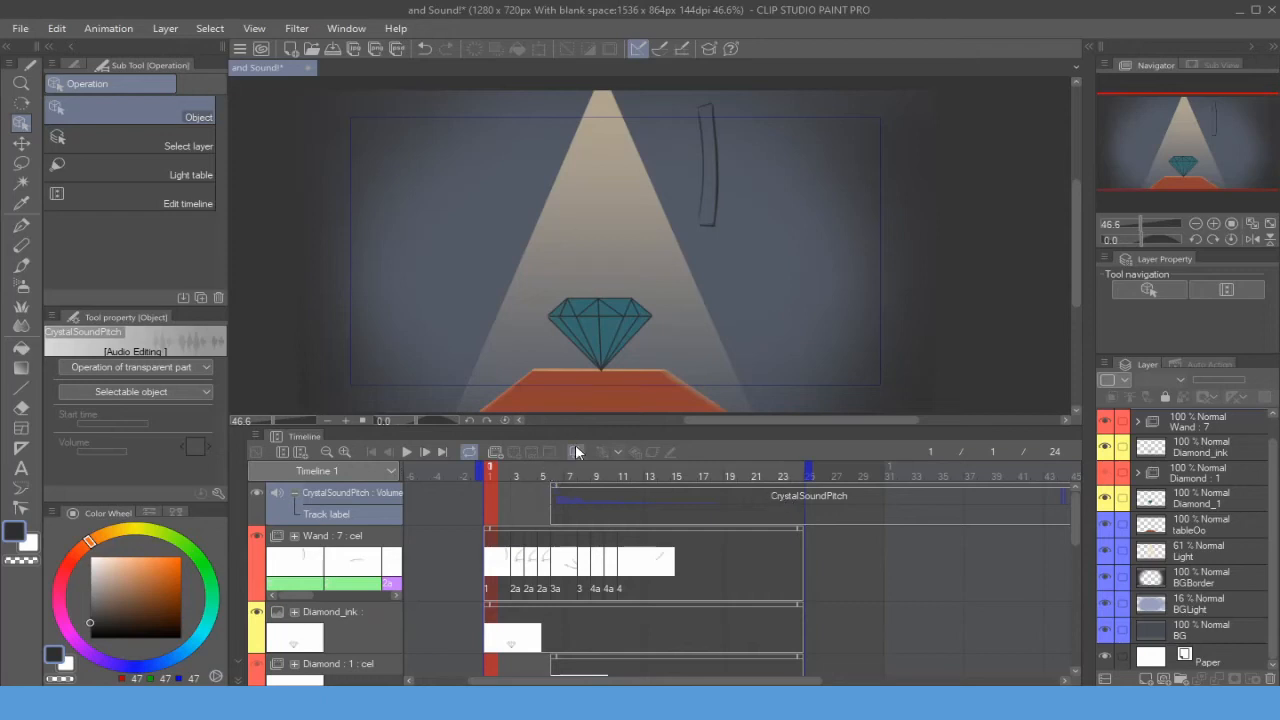
pyautogui.hotkey('alt', 'Tab')
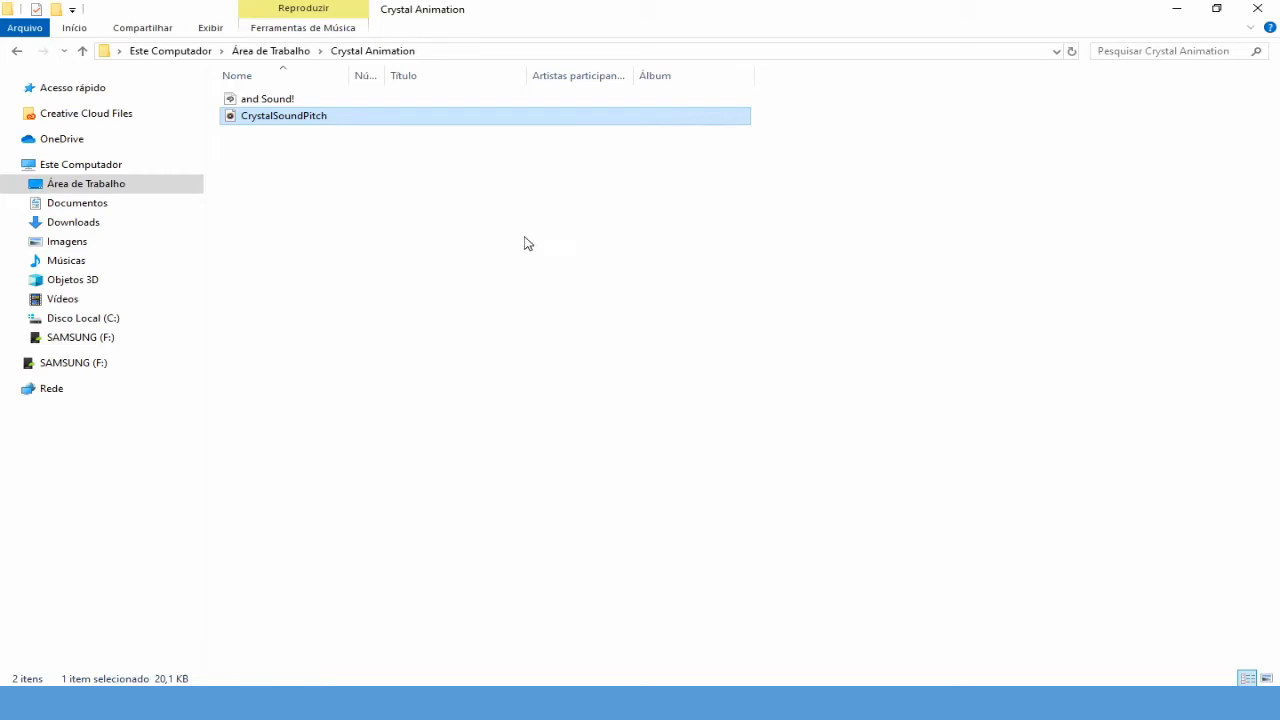
pyautogui.click(850, 703)
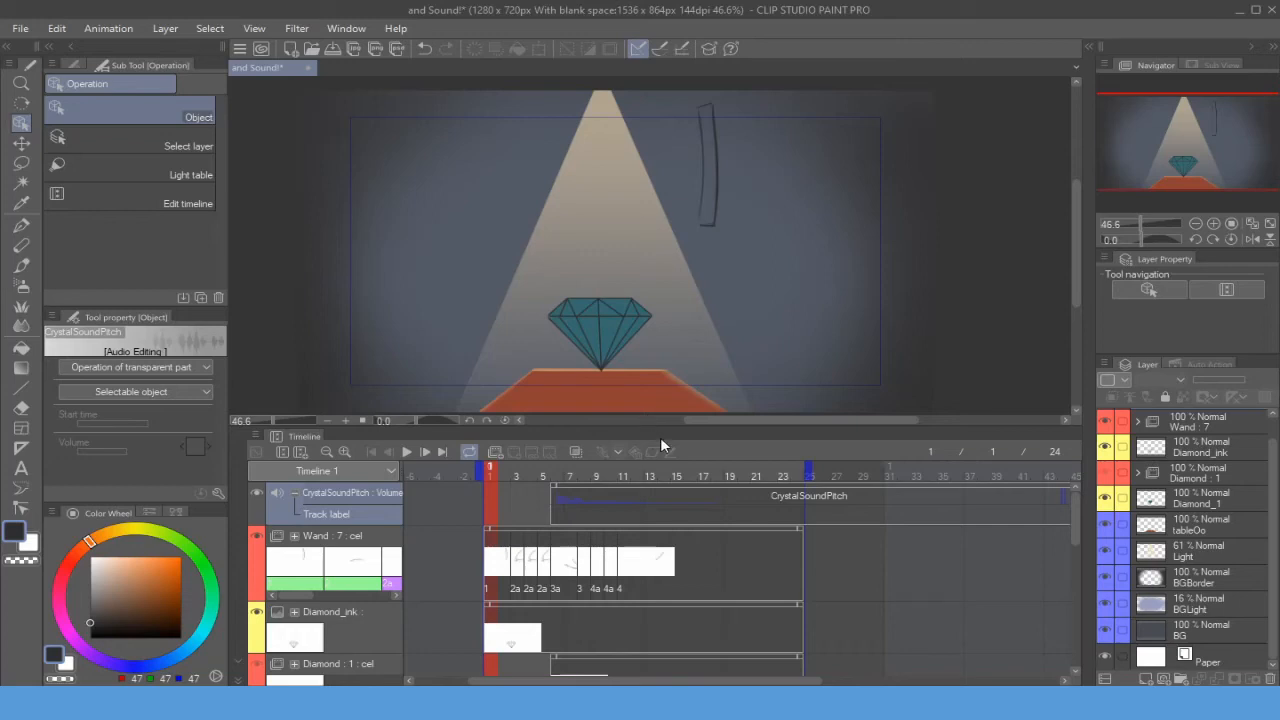
# - Hide all layers except BG, BGLight and BGBorder, and select the BGBorder layer
pyautogui.click(1106, 630)
pyautogui.click(1106, 630)
pyautogui.moveTo(1105, 604); pyautogui.dragTo(1105, 421)
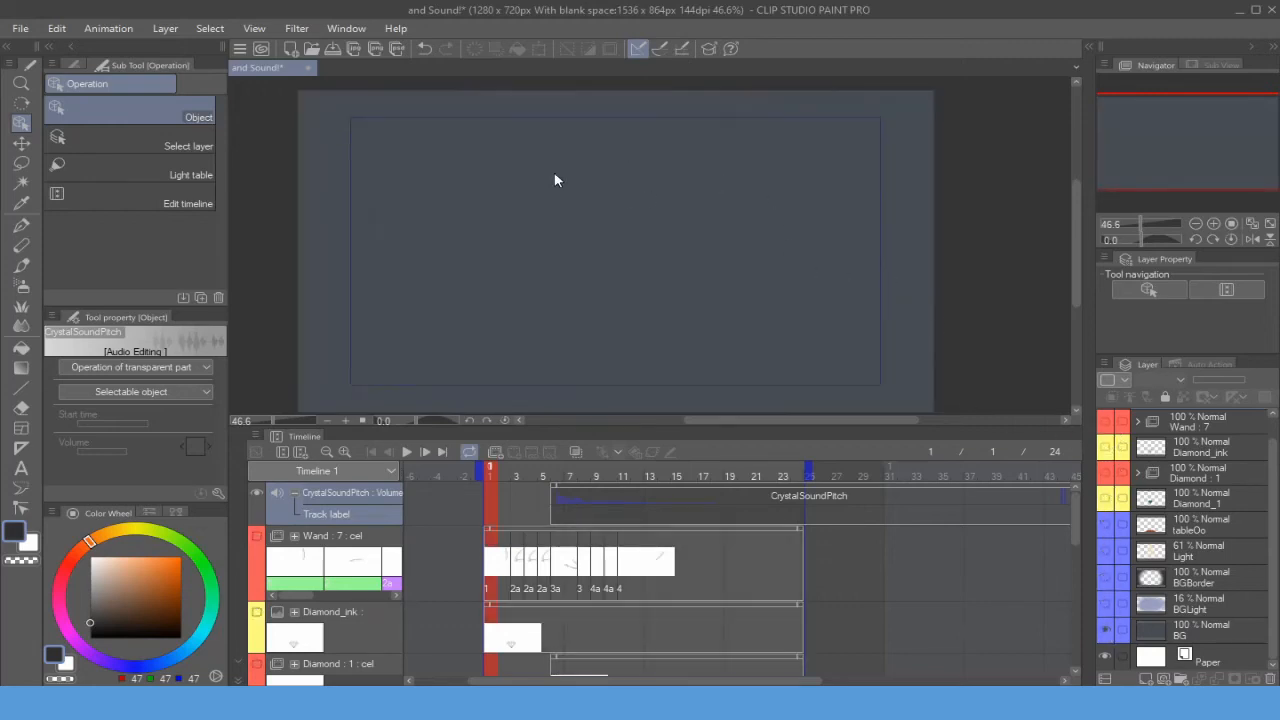
pyautogui.press('p')
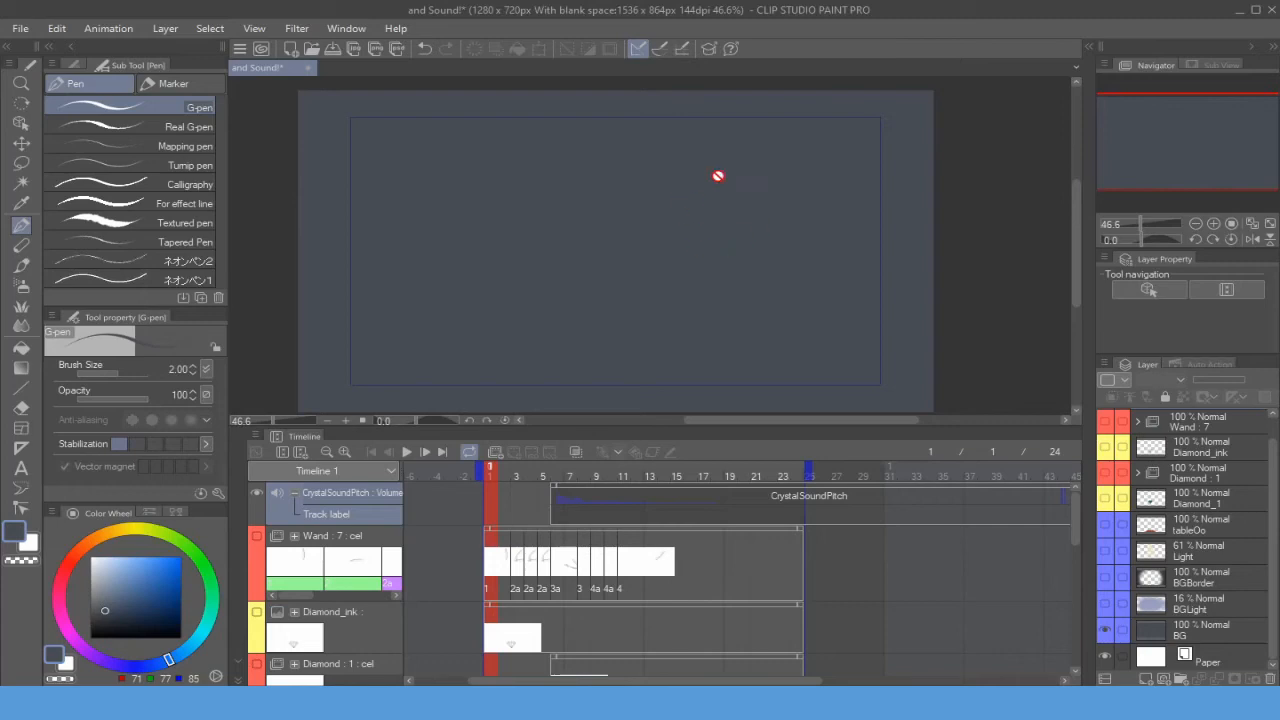
pyautogui.click(1106, 604)
pyautogui.click(1106, 604)
pyautogui.click(1106, 604)
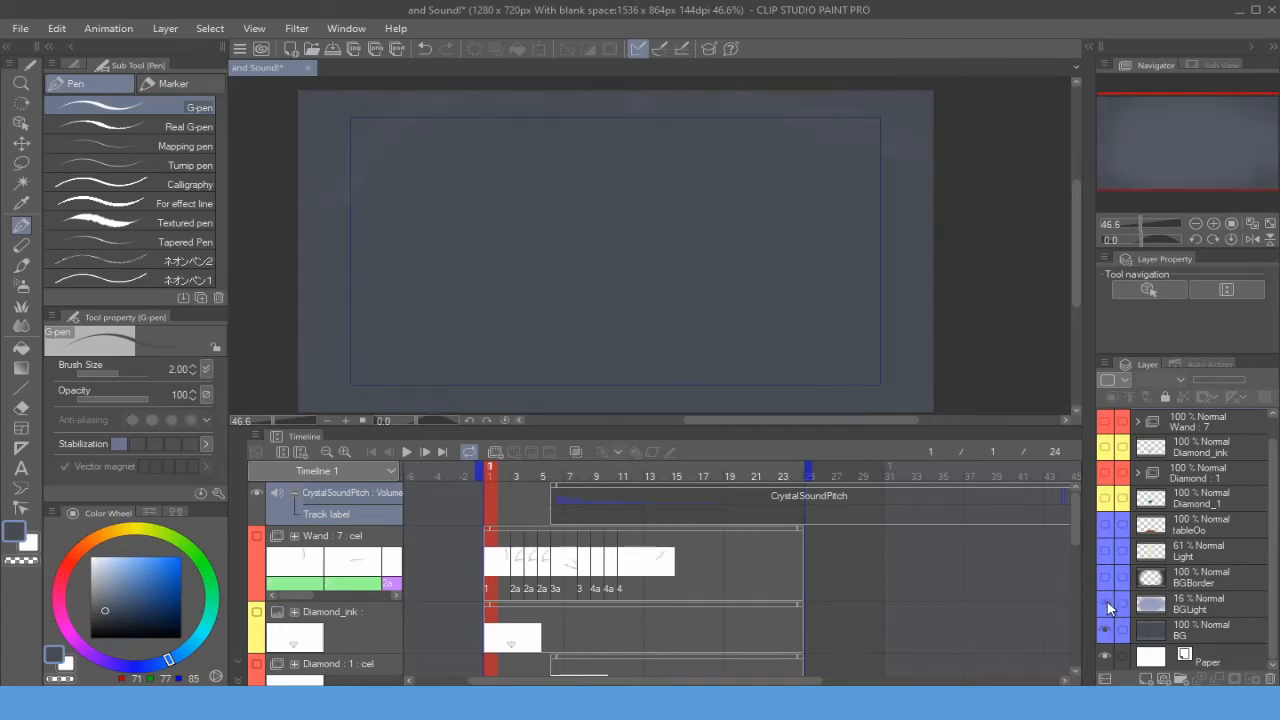
pyautogui.click(1106, 604)
pyautogui.click(1106, 604)
pyautogui.click(1106, 604)
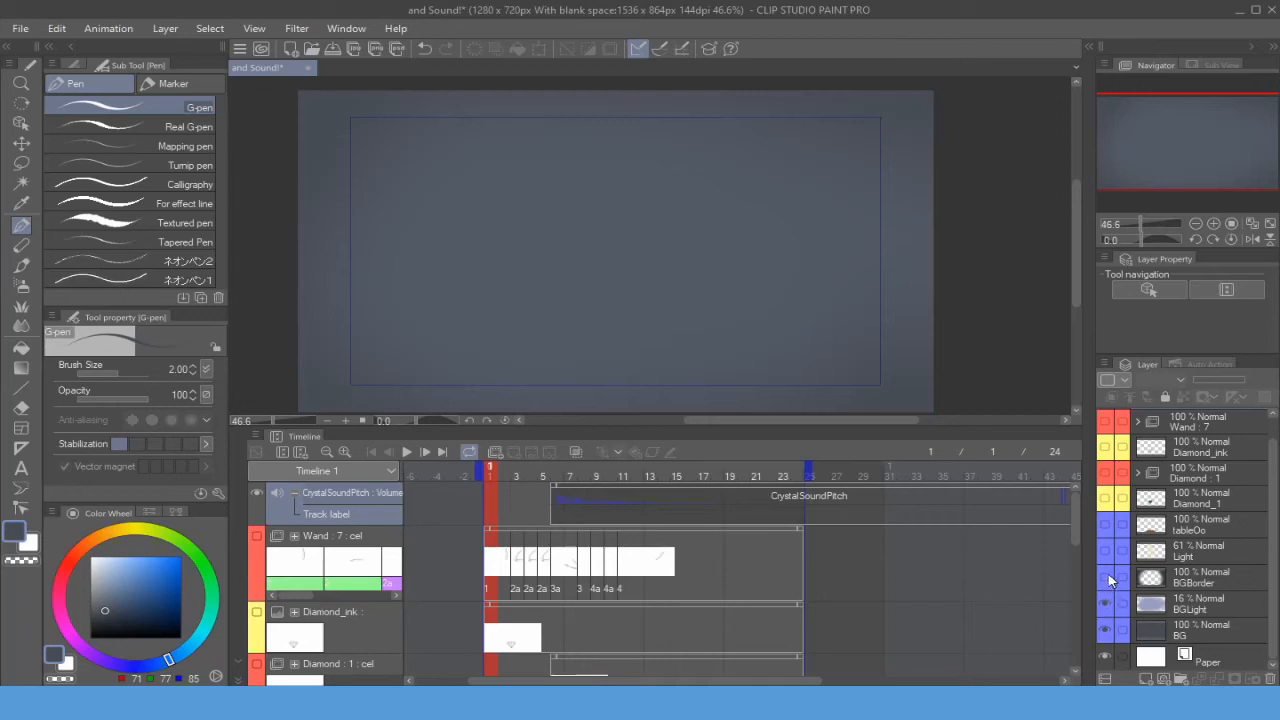
pyautogui.click(1105, 578)
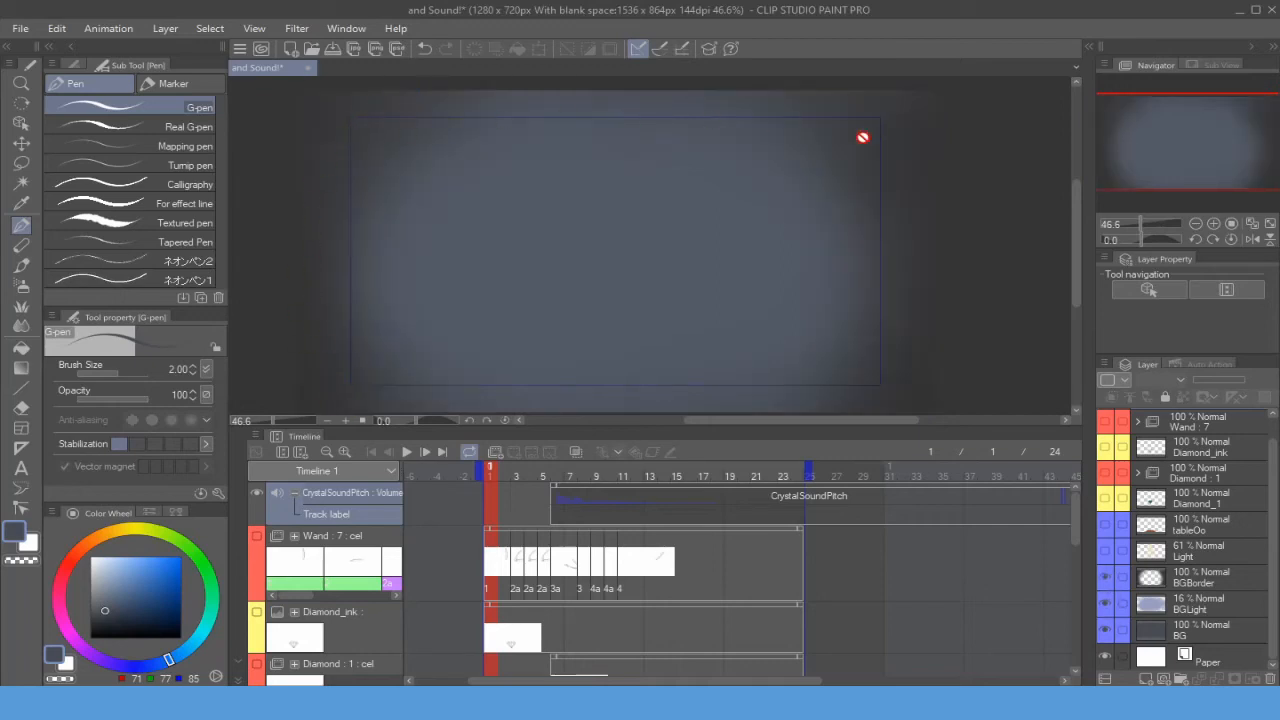
pyautogui.click(1196, 578)
# - Switch to the Soft airbrush, pick a dark grey colour and set the brush size to 25
pyautogui.press('b')
pyautogui.press(']')
pyautogui.press(']')
pyautogui.press(']')
pyautogui.press(']')
pyautogui.press(']')
pyautogui.press(']')
pyautogui.press(']')
pyautogui.press(']')
pyautogui.press(']')
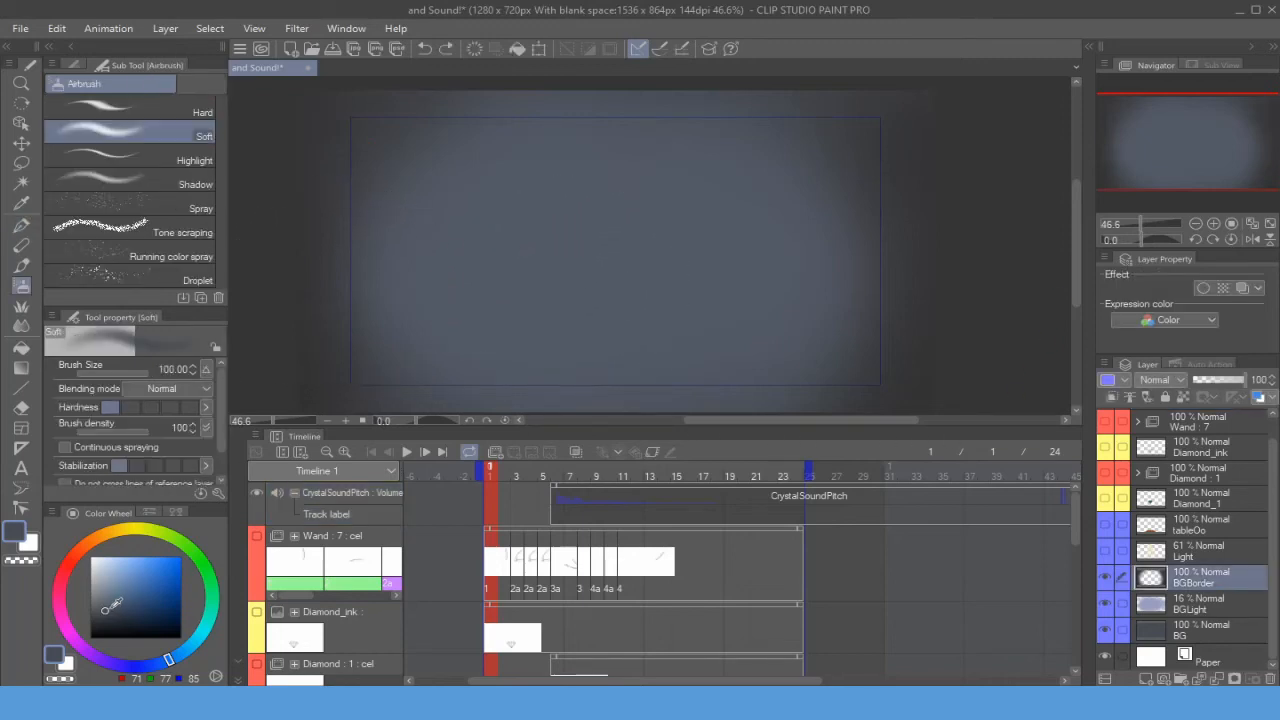
pyautogui.click(90, 620)
pyautogui.hotkey('ctrl', 'z')
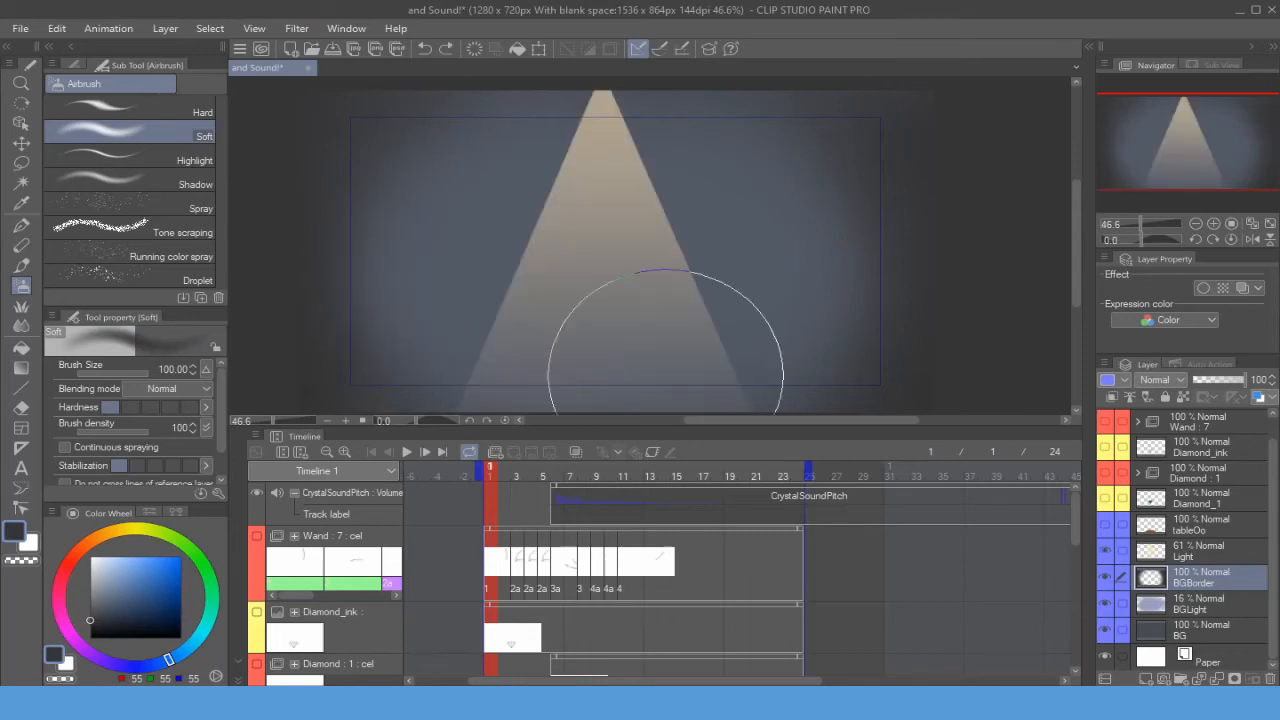
pyautogui.press('[')
pyautogui.press('[')
pyautogui.press('[')
pyautogui.press('[')
pyautogui.press('[')
pyautogui.press('[')
pyautogui.press('[')
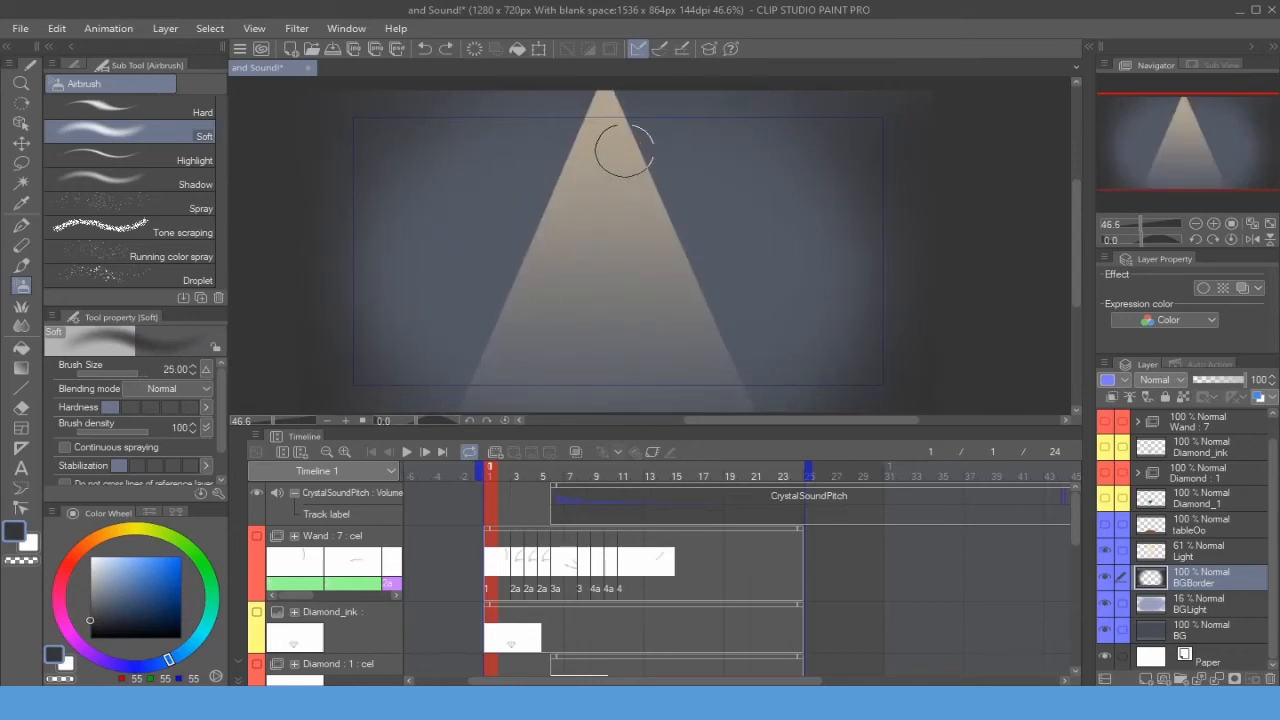
# - Zoom out and select the light cone with a Polyline selection along its edges
pyautogui.press('m')
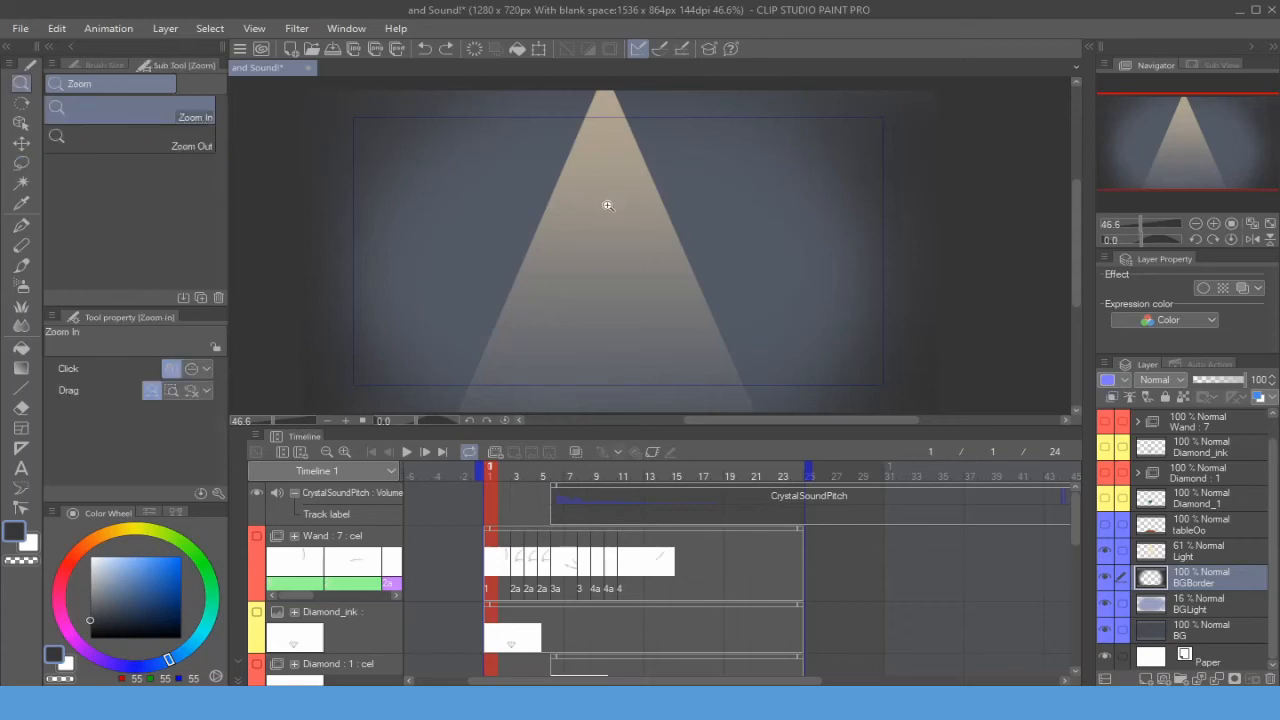
pyautogui.scroll(-1, 606, 195)
pyautogui.moveTo(598, 107)
pyautogui.mouseDown()
pyautogui.moveTo(466, 380)
pyautogui.moveTo(572, 158)
pyautogui.mouseUp()
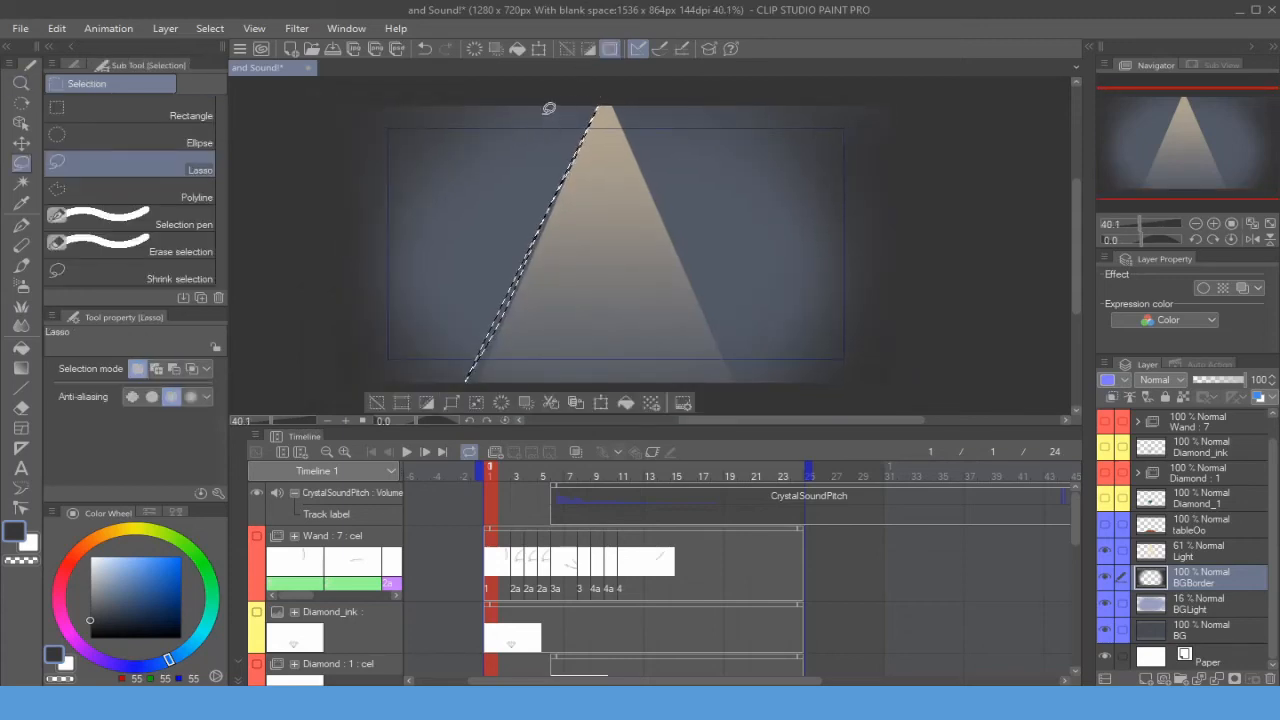
pyautogui.click(207, 190)
pyautogui.hotkey('ctrl', 'd')
pyautogui.click(598, 98)
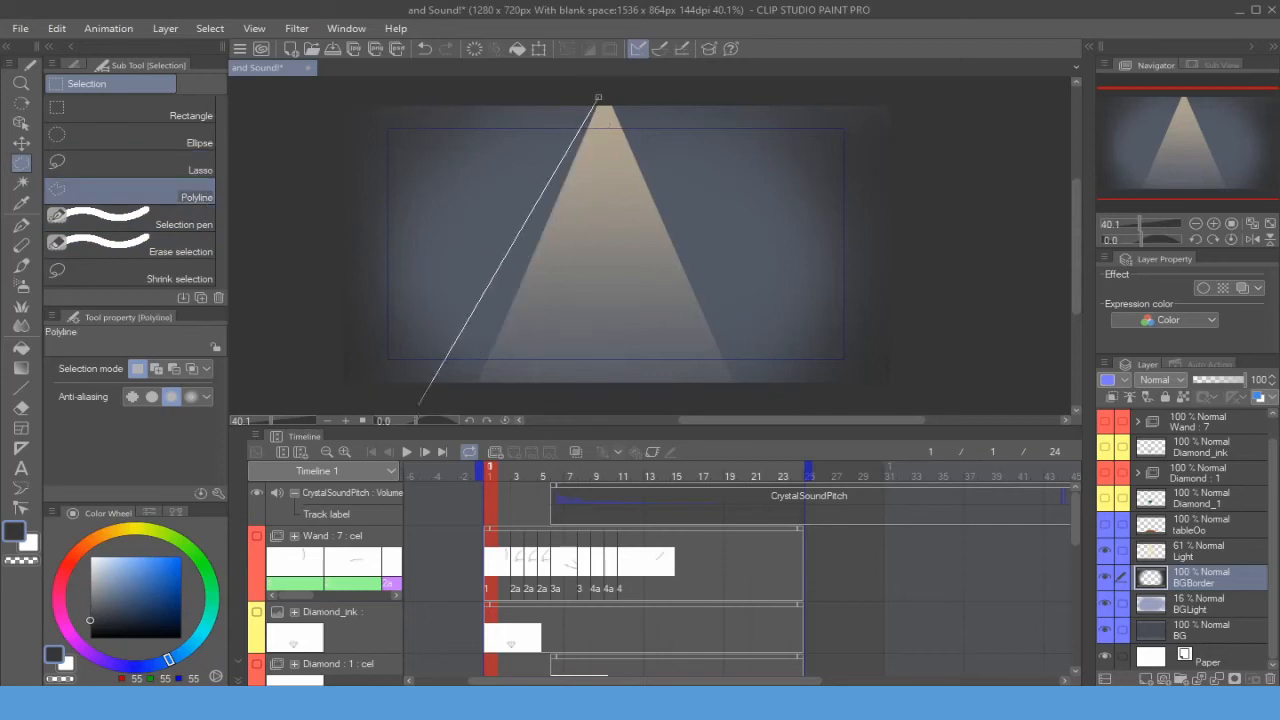
pyautogui.click(462, 399)
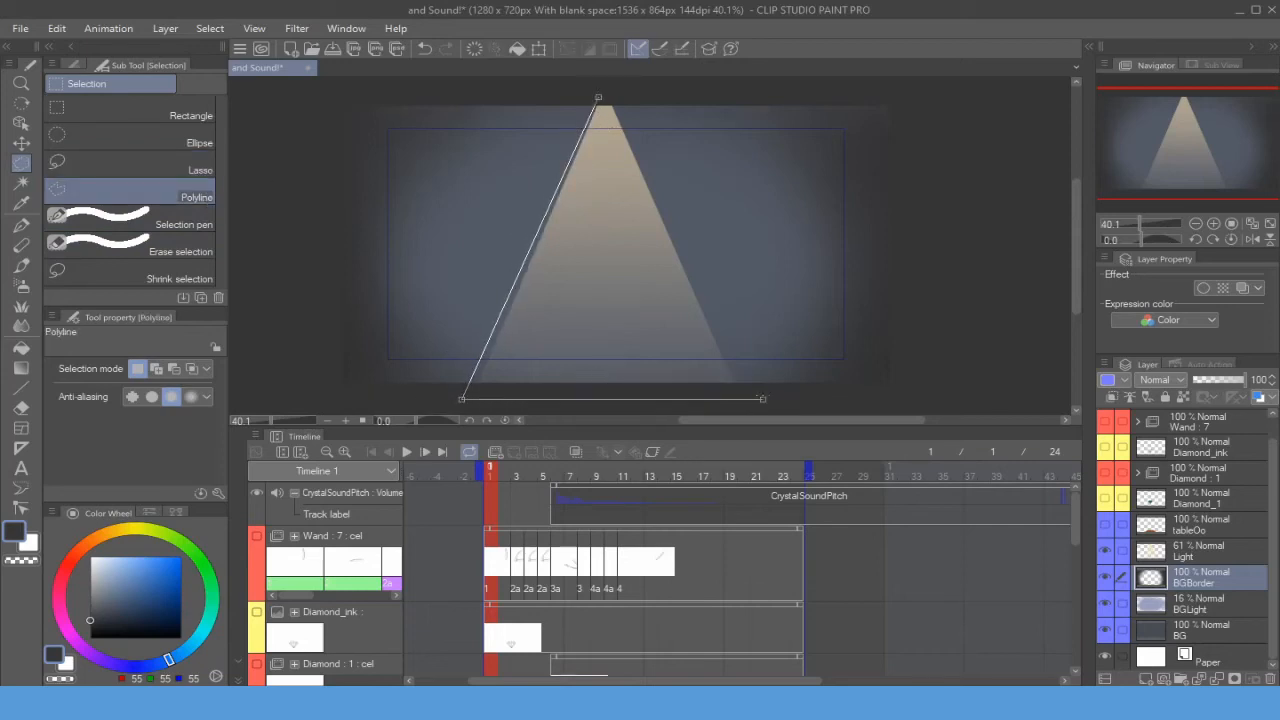
pyautogui.click(765, 403)
pyautogui.click(600, 101)
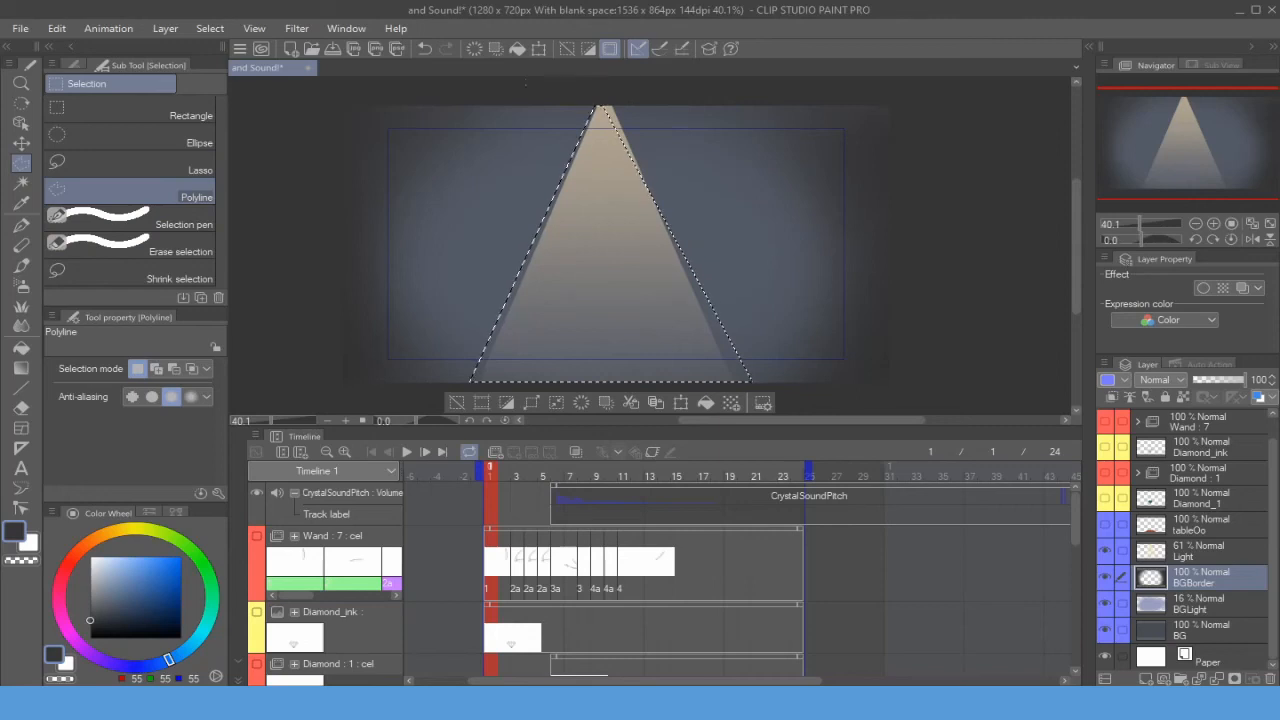
# - Try filling the selected light cone with a green foreground-to-transparent gradient, then undo it
pyautogui.press('b')
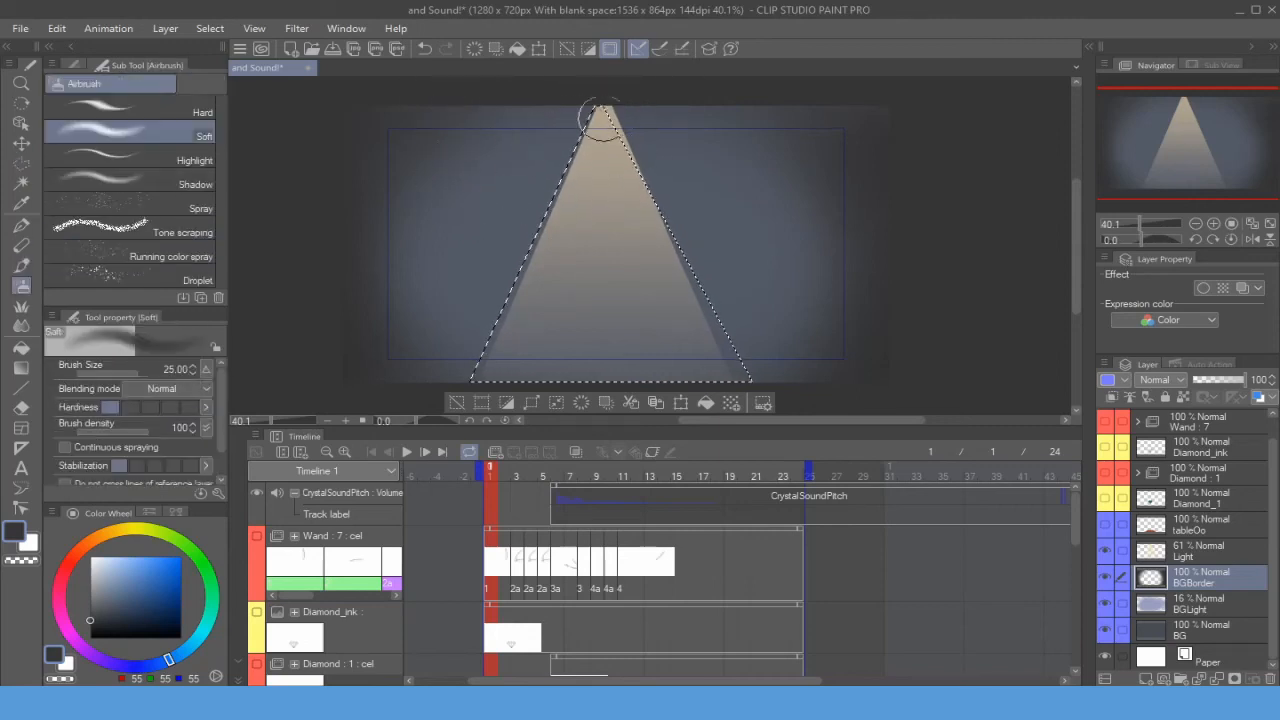
pyautogui.press('g')
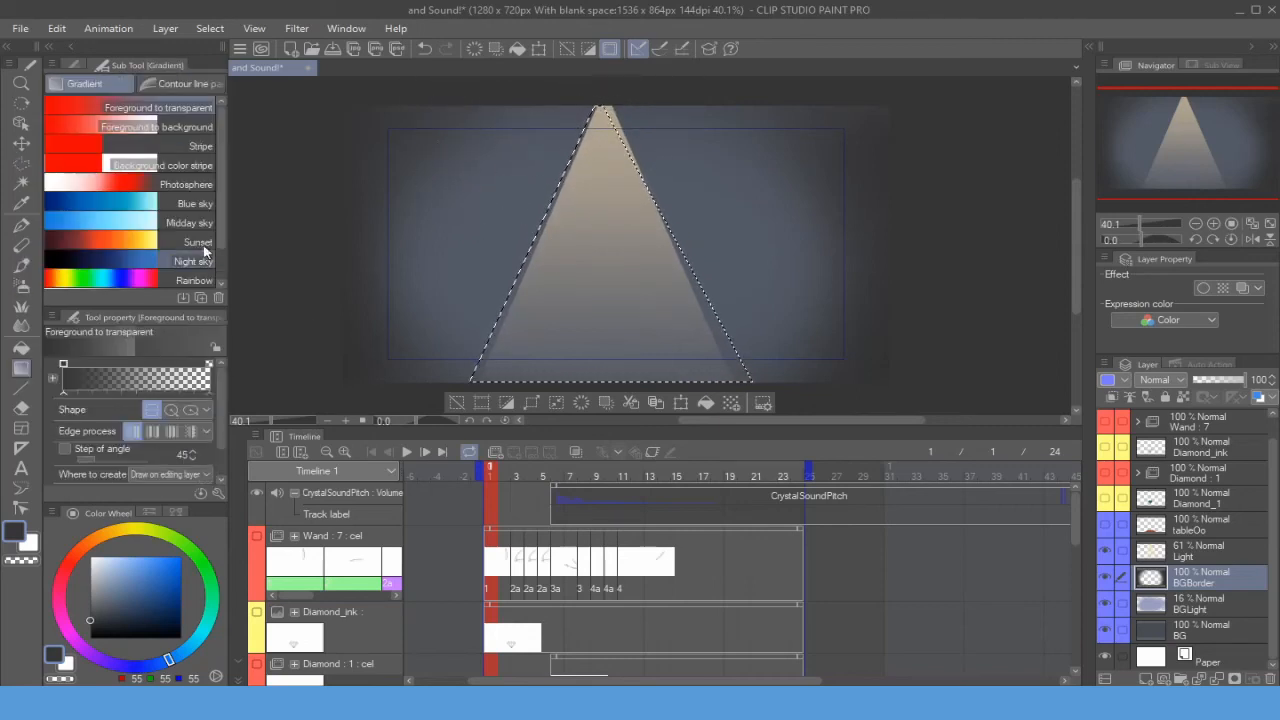
pyautogui.click(206, 577)
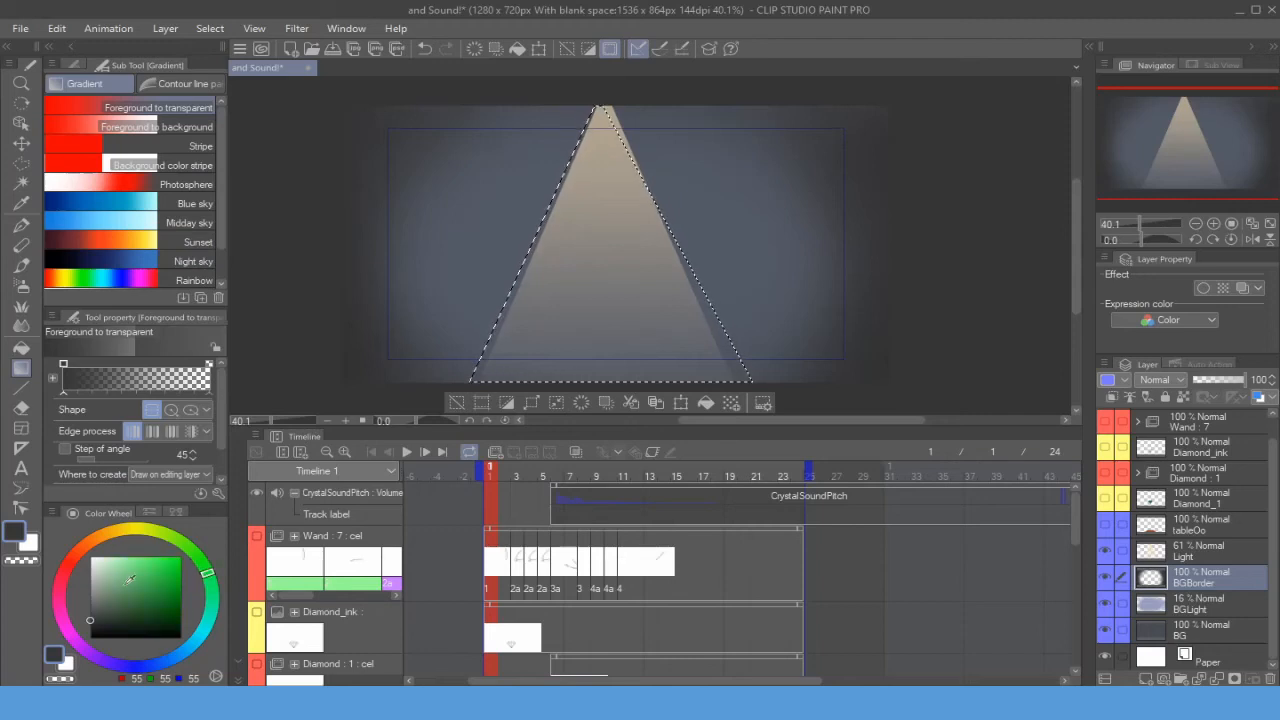
pyautogui.click(135, 561)
pyautogui.moveTo(645, 190); pyautogui.dragTo(666, 283)
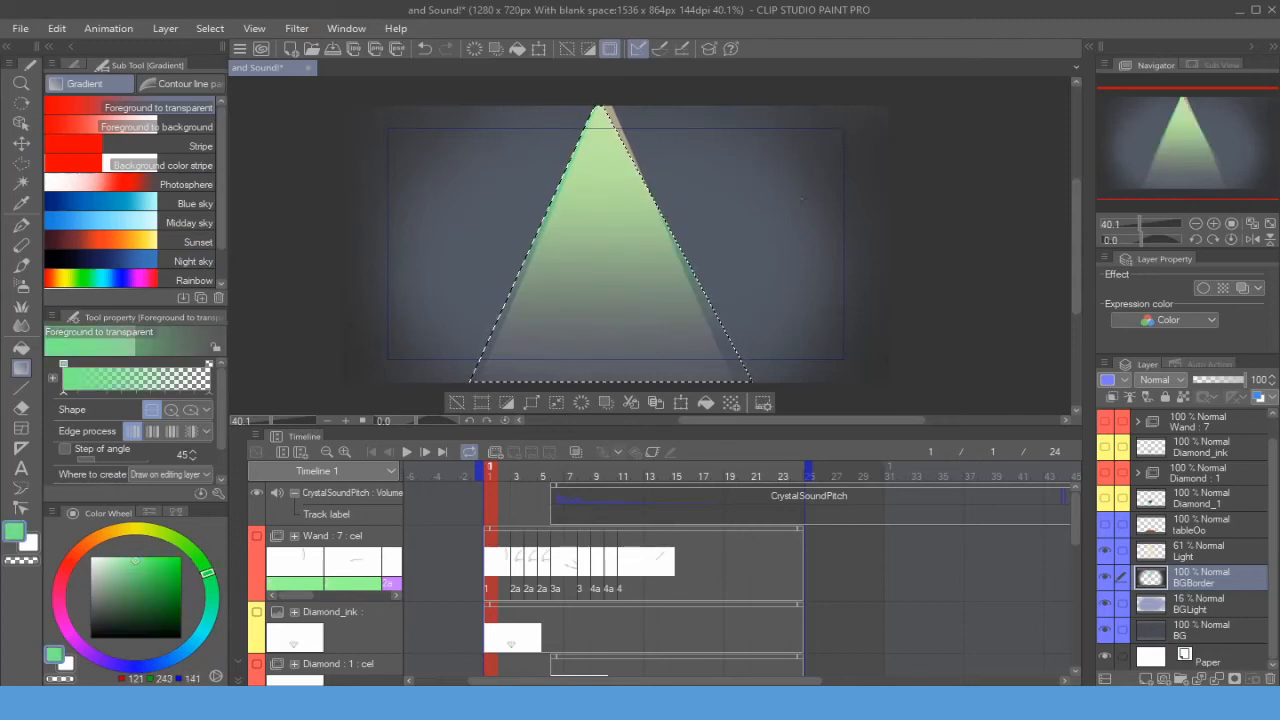
pyautogui.hotkey('ctrl', 'z')
pyautogui.hotkey('ctrl', 'z')
pyautogui.hotkey('ctrl', 'z')
pyautogui.hotkey('ctrl', 'z')
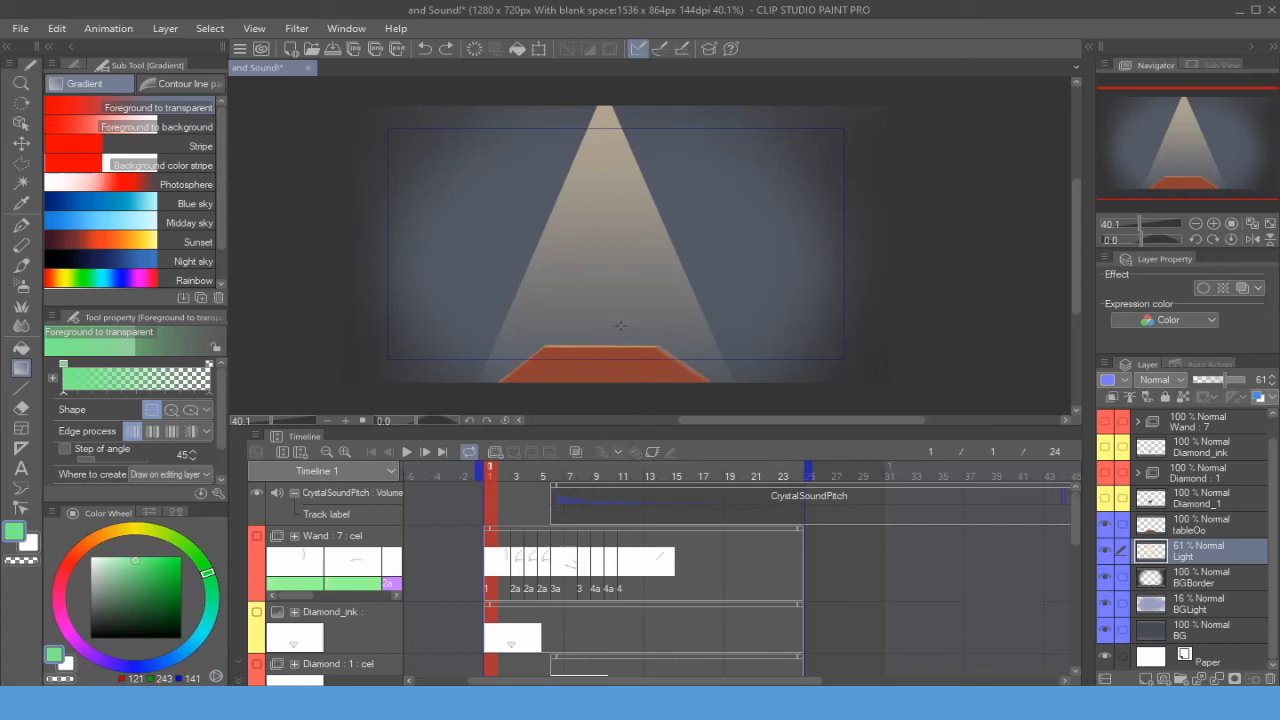
# - Make the Diamond_1 and Diamond_ink layers visible again
pyautogui.click(1190, 525)
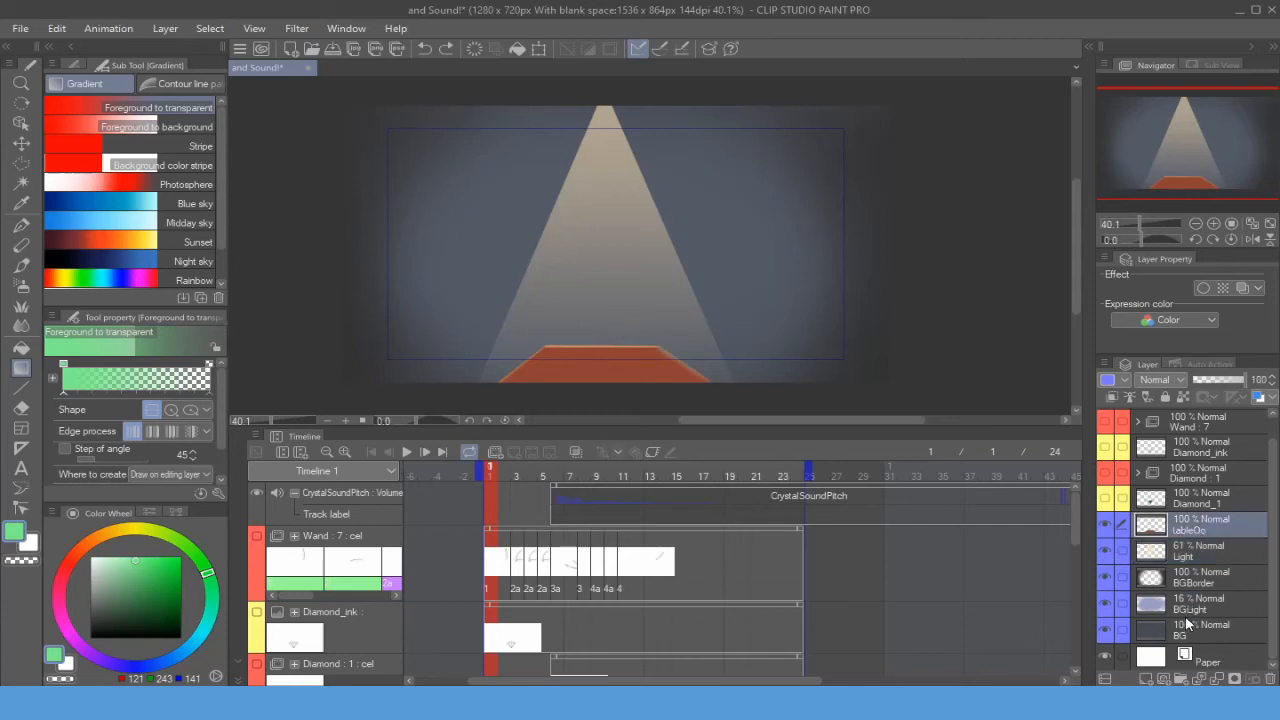
pyautogui.keyDown('shift'); pyautogui.click(1185, 633); pyautogui.keyUp('shift')
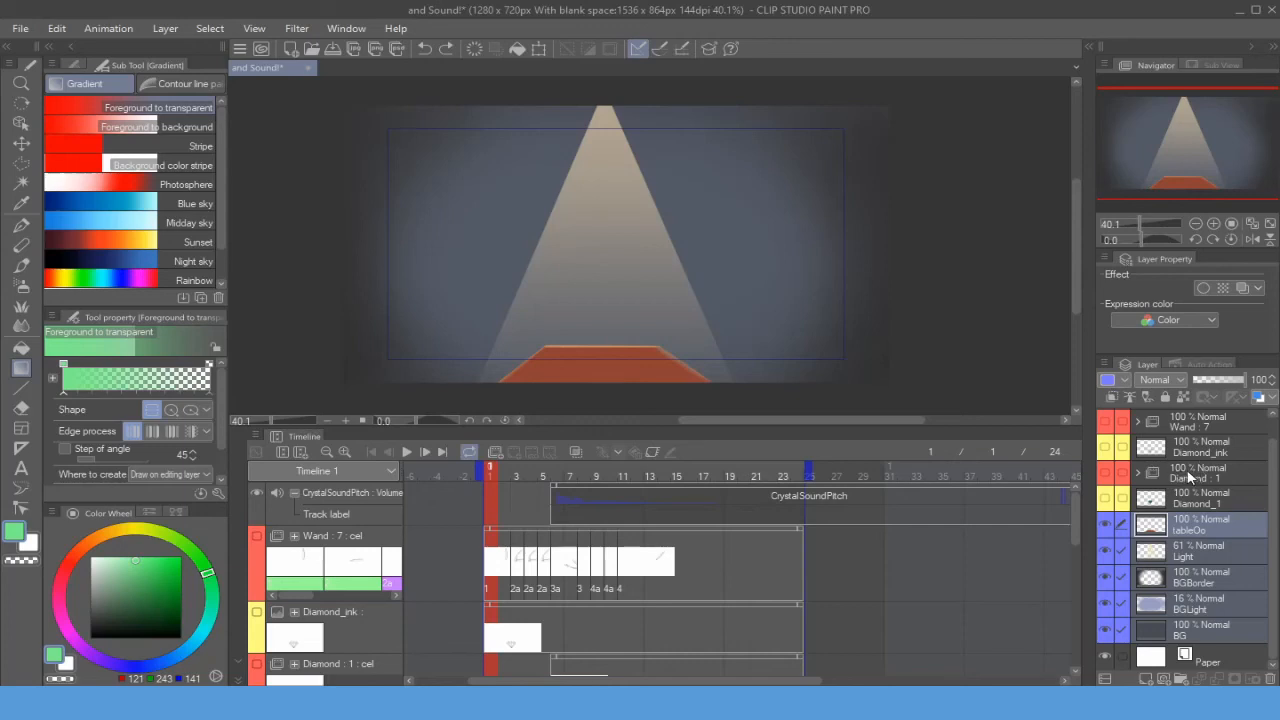
pyautogui.click(1196, 498)
pyautogui.click(1105, 498)
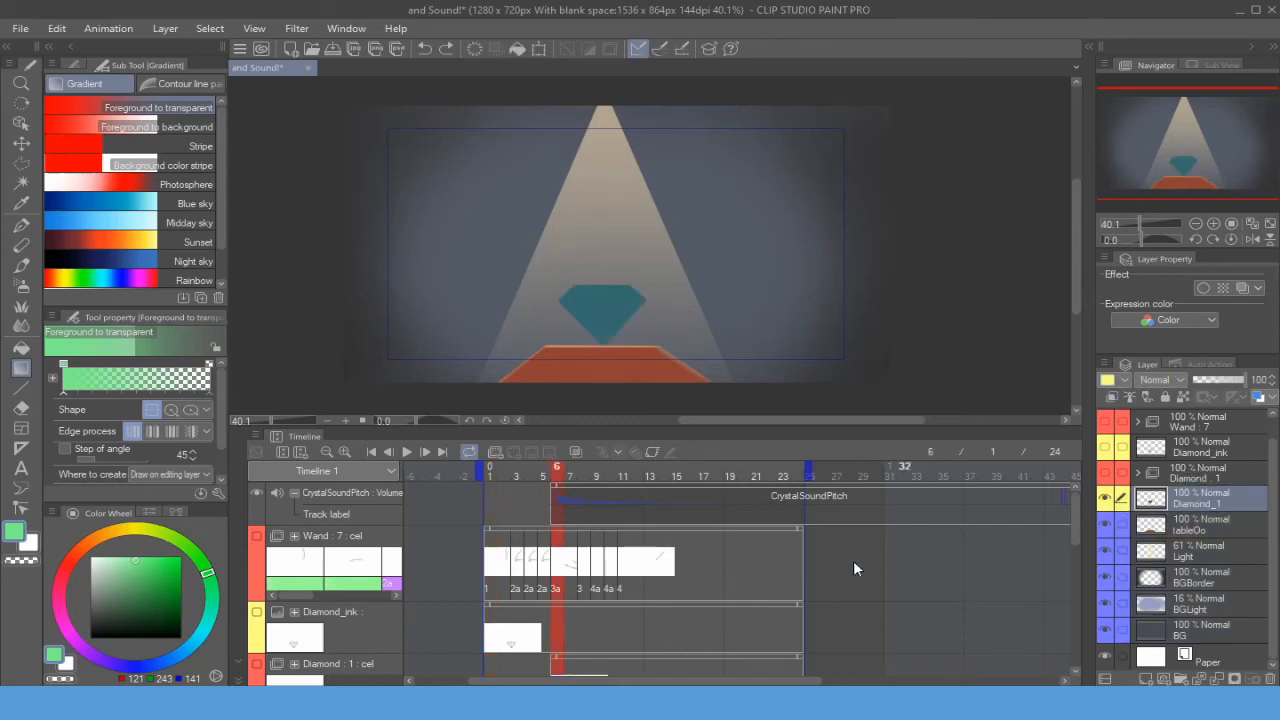
pyautogui.click(1105, 446)
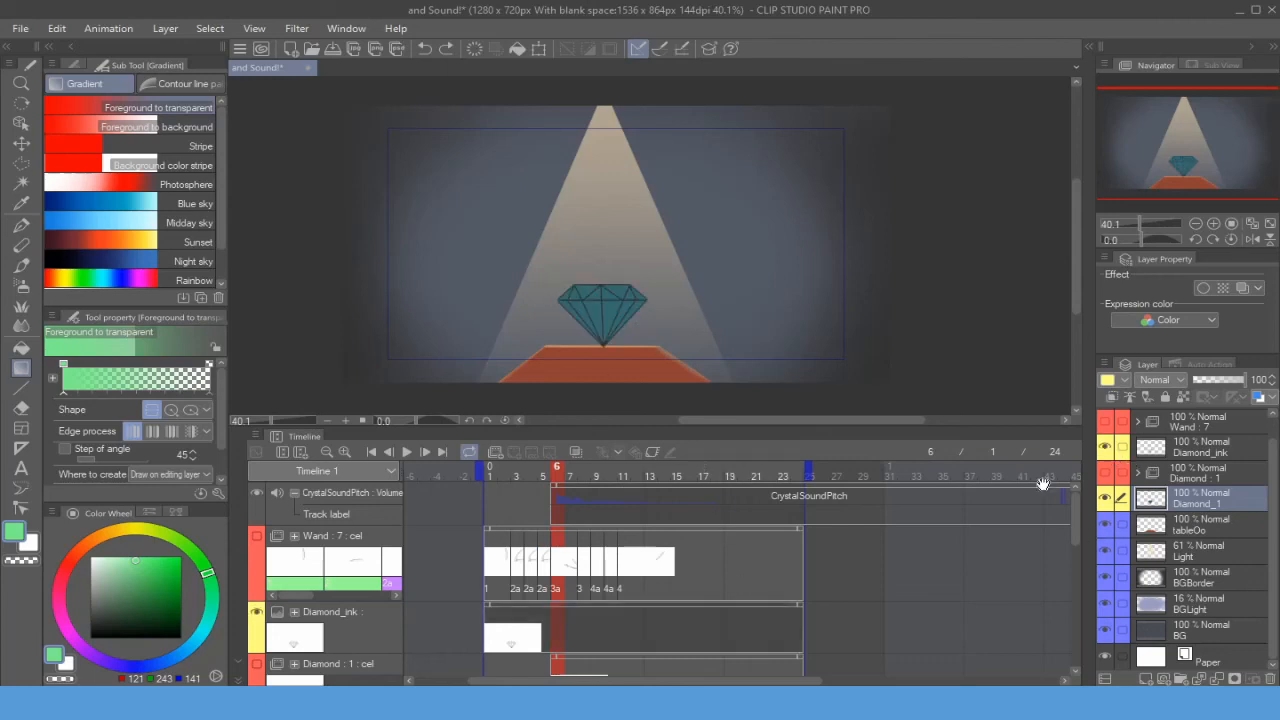
# - Make the Wand folder visible and expand it to show its cel layers
pyautogui.moveTo(650, 295); pyautogui.dragTo(666, 294)
pyautogui.moveTo(635, 340); pyautogui.dragTo(774, 295)
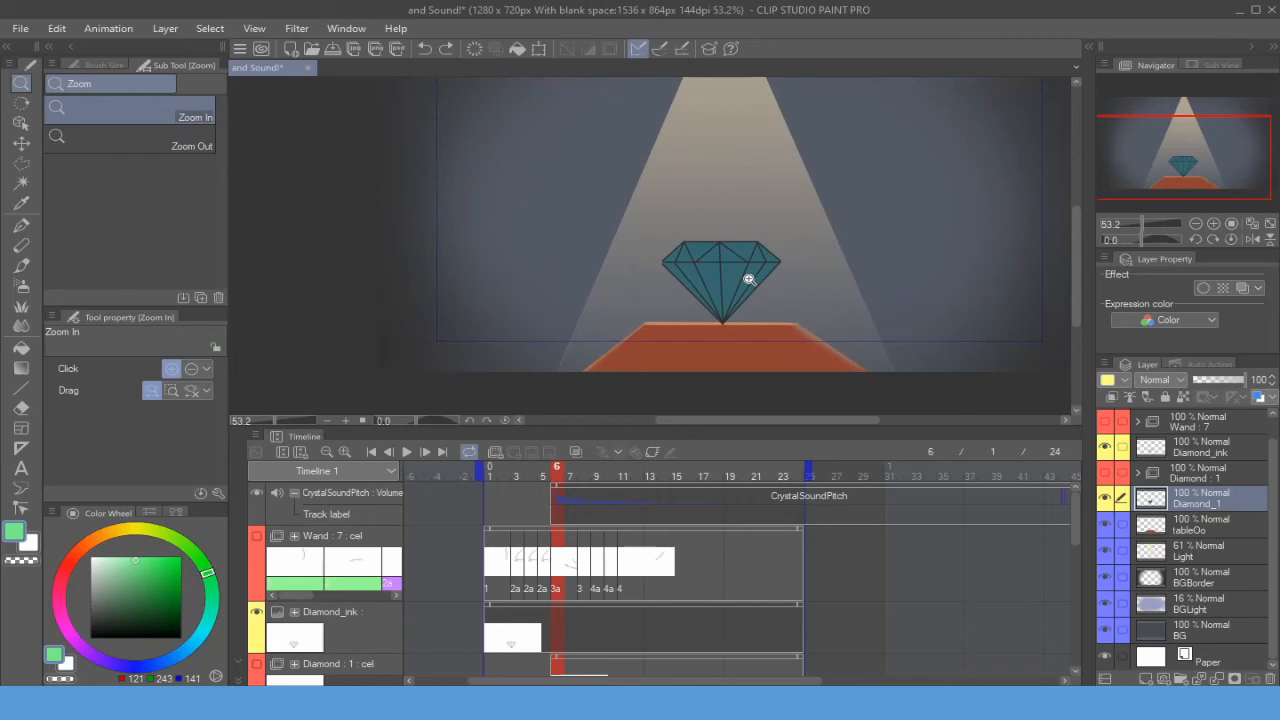
pyautogui.click(1138, 478)
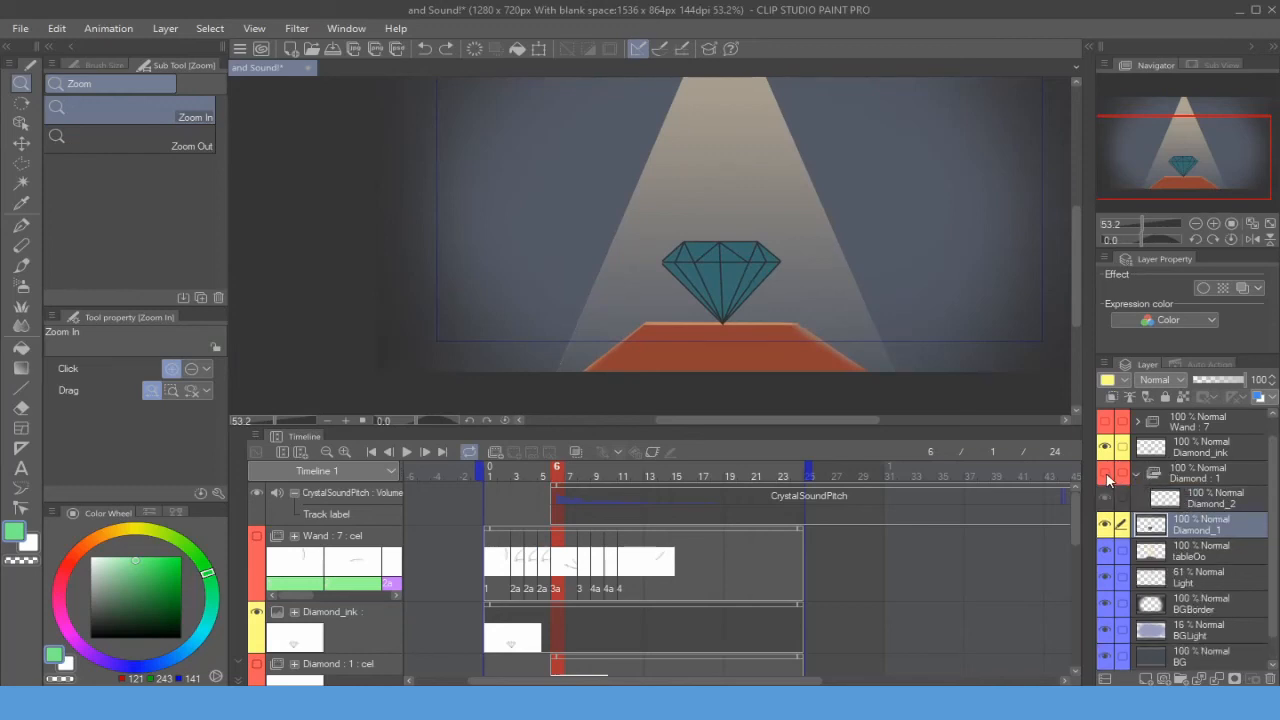
pyautogui.click(1107, 477)
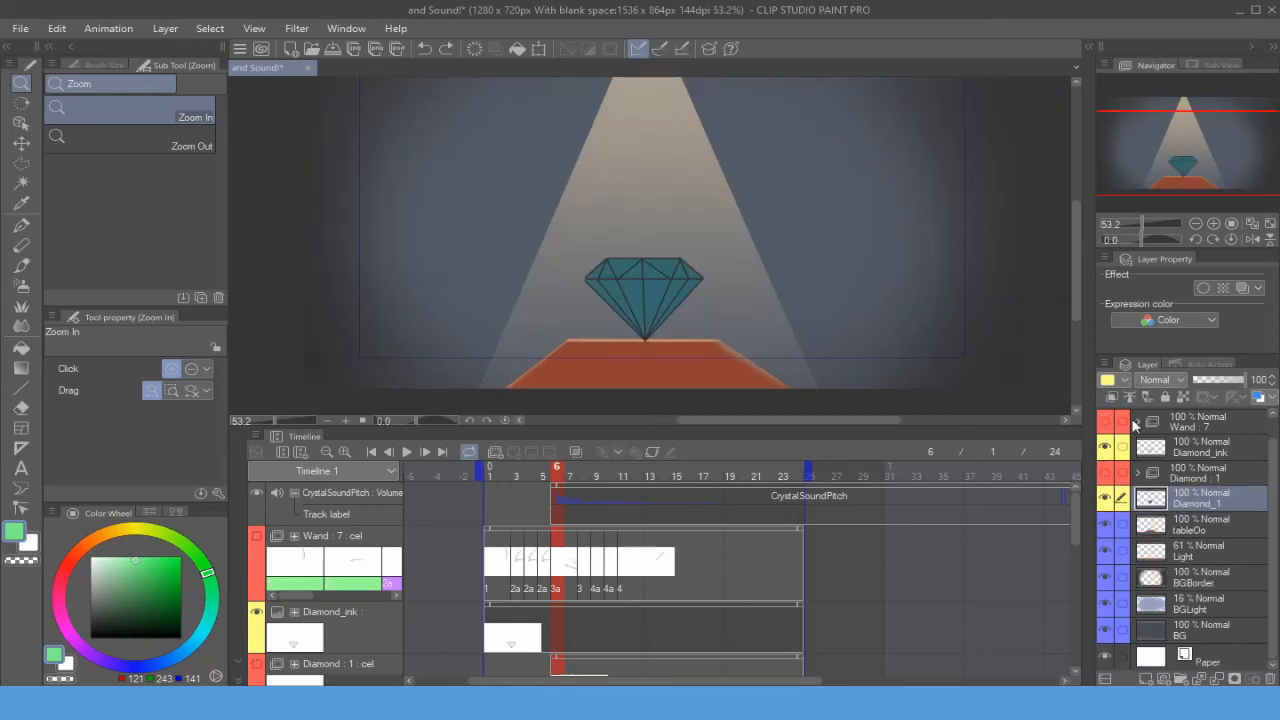
pyautogui.moveTo(836, 316); pyautogui.dragTo(827, 368)
pyautogui.scroll(-2, 728, 259)
pyautogui.moveTo(786, 283); pyautogui.dragTo(786, 298)
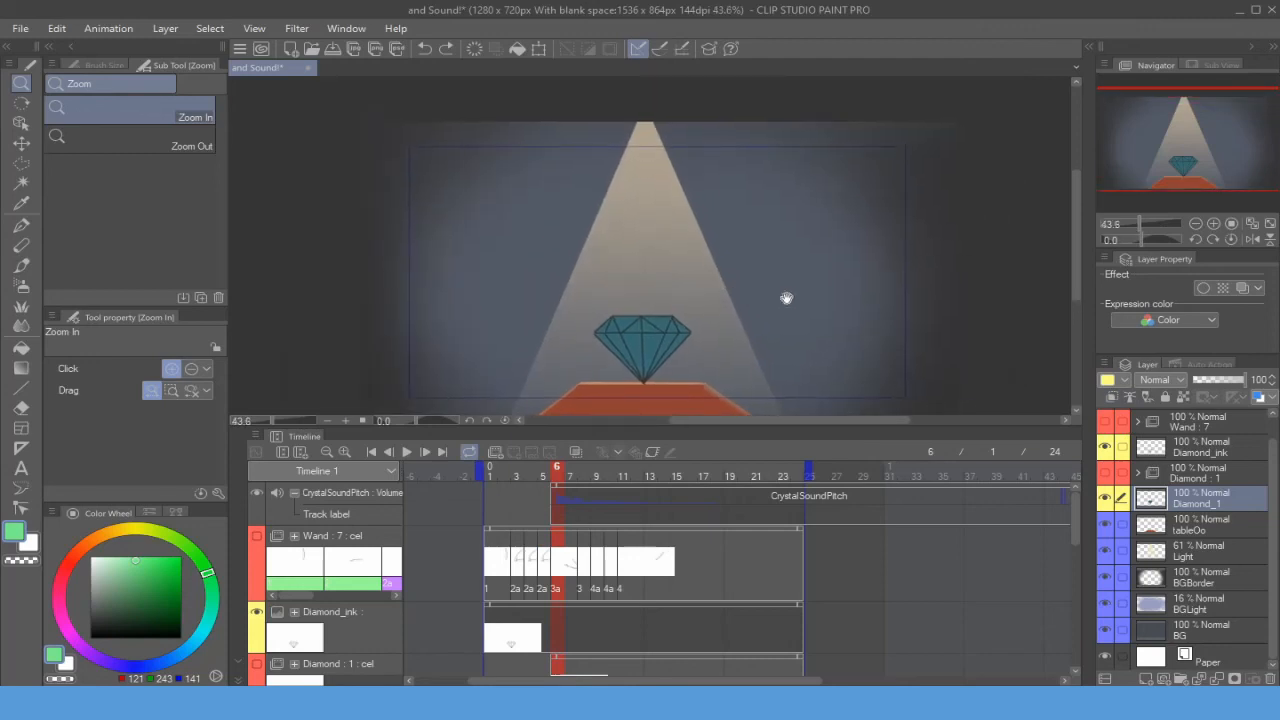
pyautogui.click(1105, 422)
pyautogui.click(1137, 422)
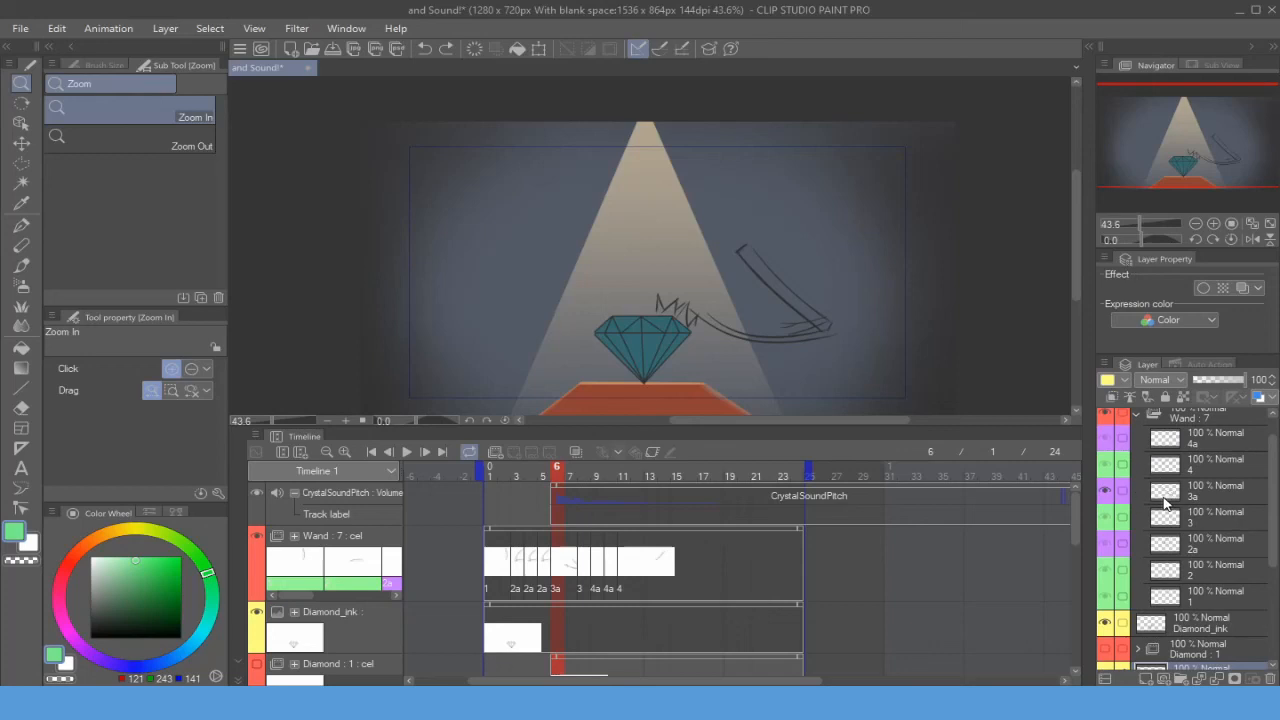
# - Assign cel 2 to frame 1 of the Wand track
pyautogui.click(1188, 595)
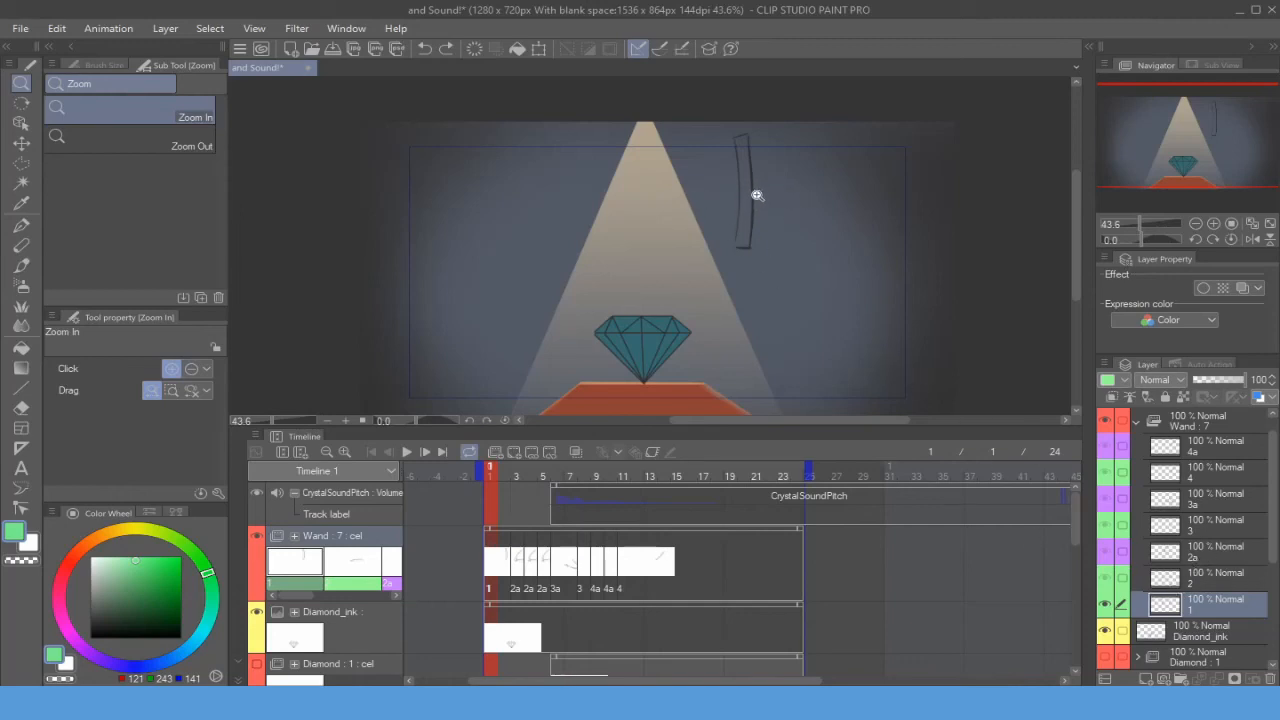
pyautogui.click(1112, 584)
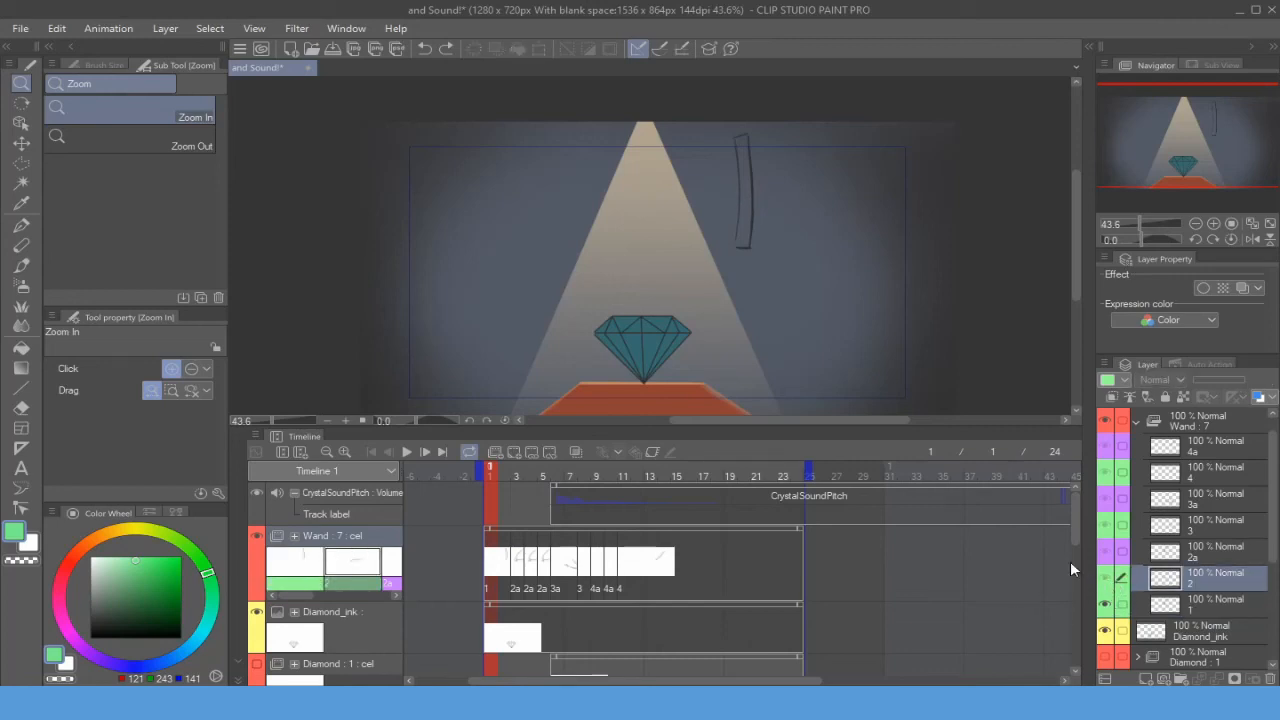
pyautogui.rightClick(500, 562)
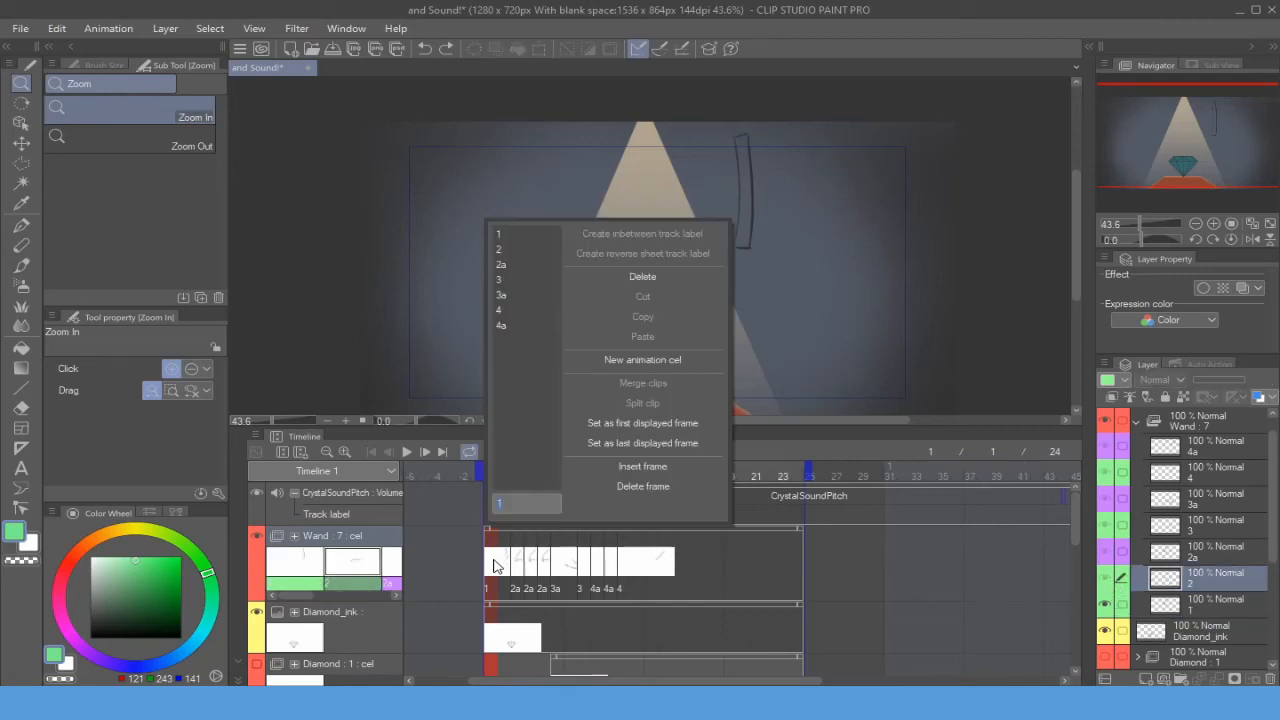
pyautogui.click(507, 247)
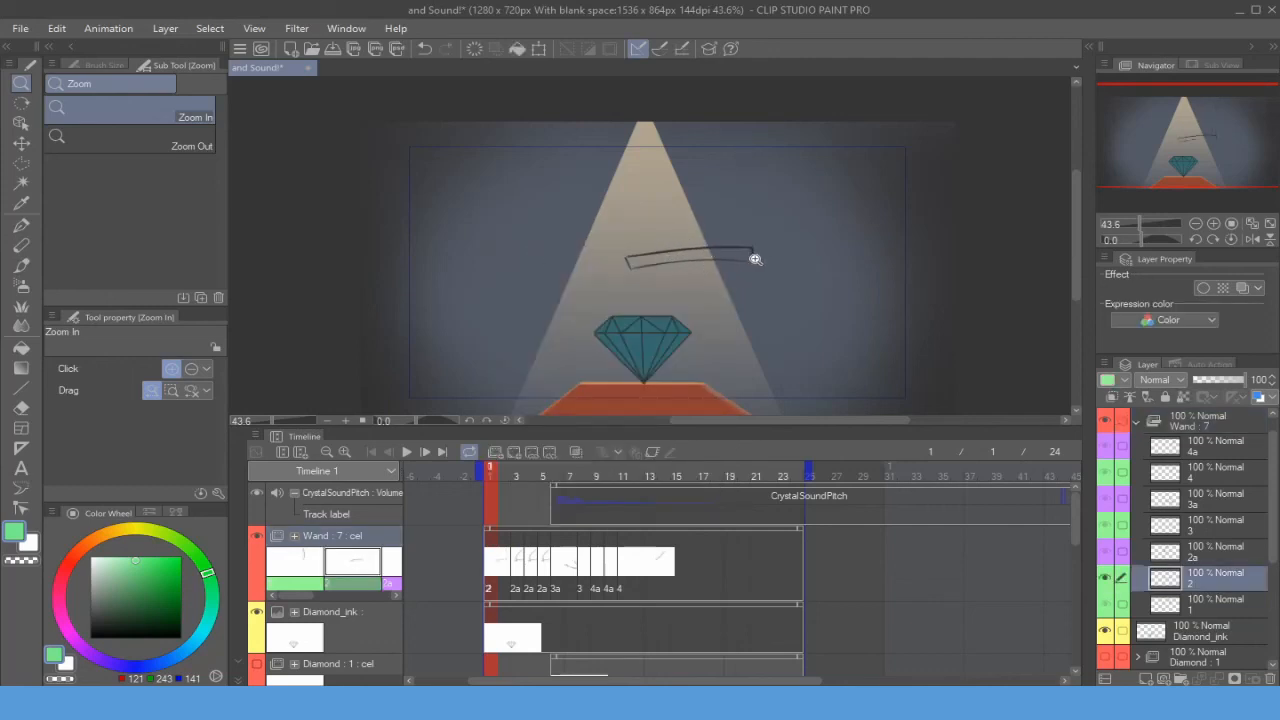
# - Try rotating the wand drawing on cel 2 with Transform, then undo and cancel it
pyautogui.hotkey('ctrl', 't')
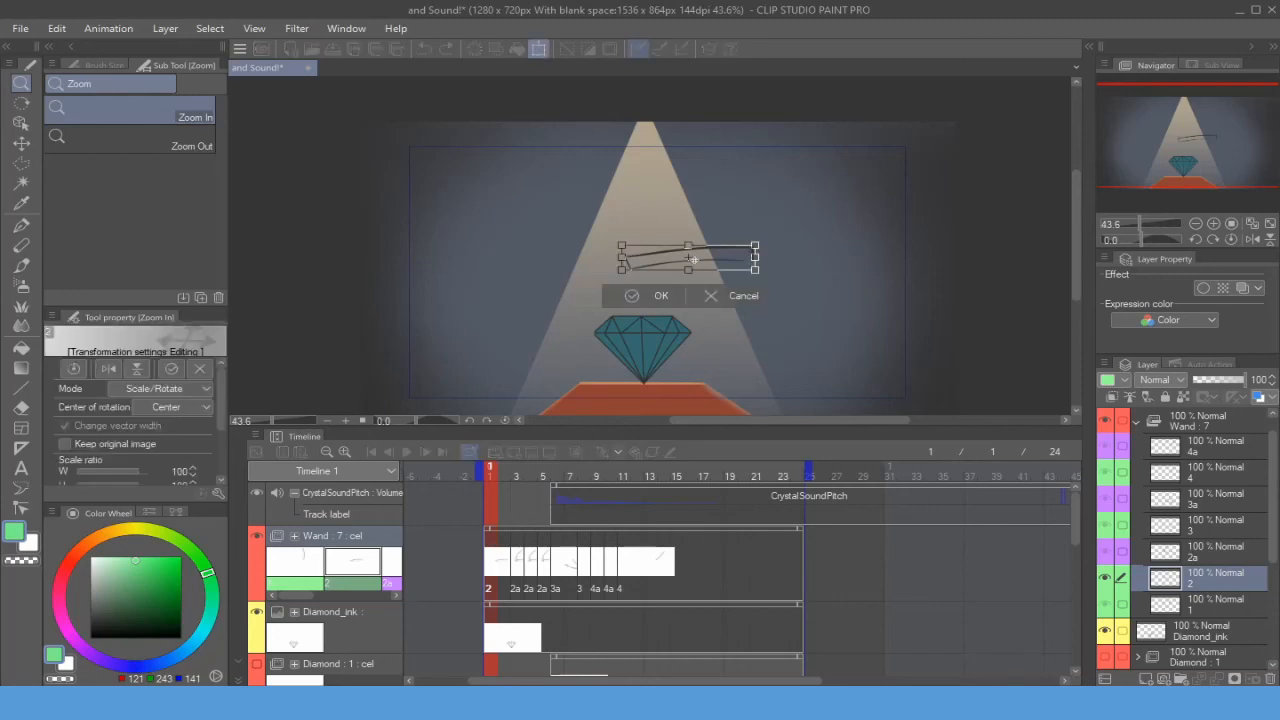
pyautogui.moveTo(693, 259); pyautogui.dragTo(753, 257)
pyautogui.moveTo(613, 268); pyautogui.dragTo(743, 348)
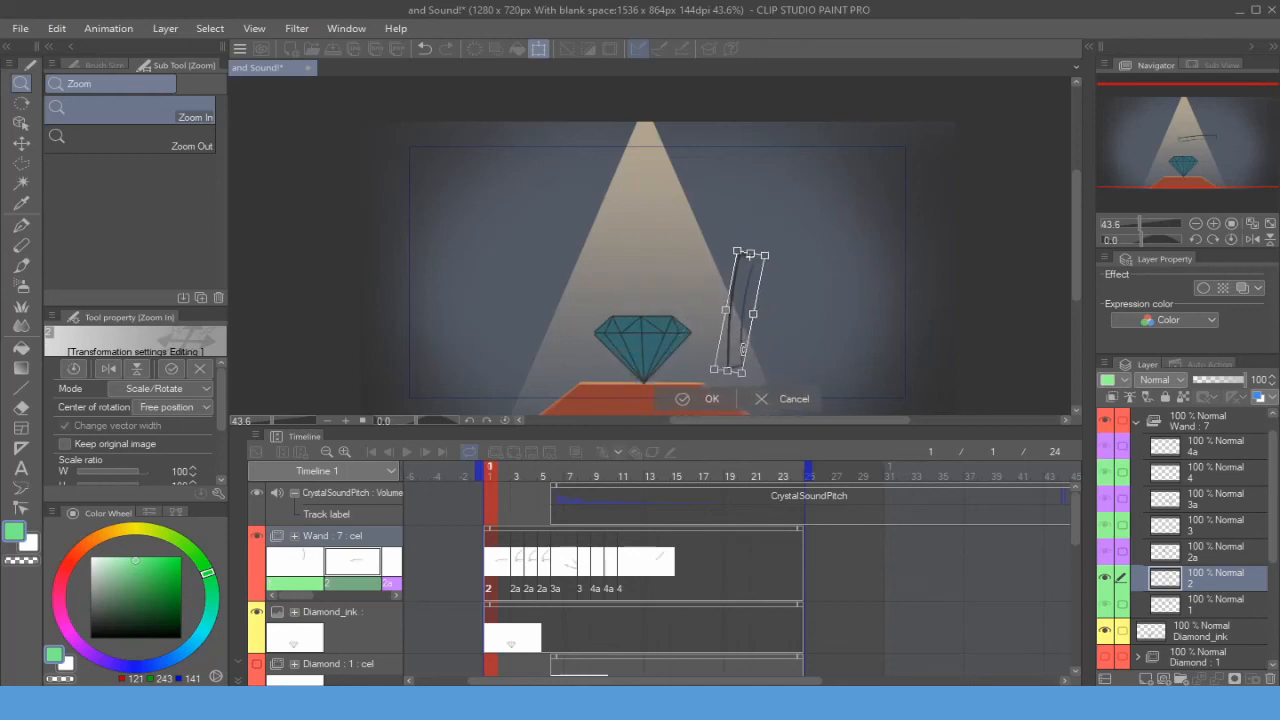
pyautogui.press('Return')
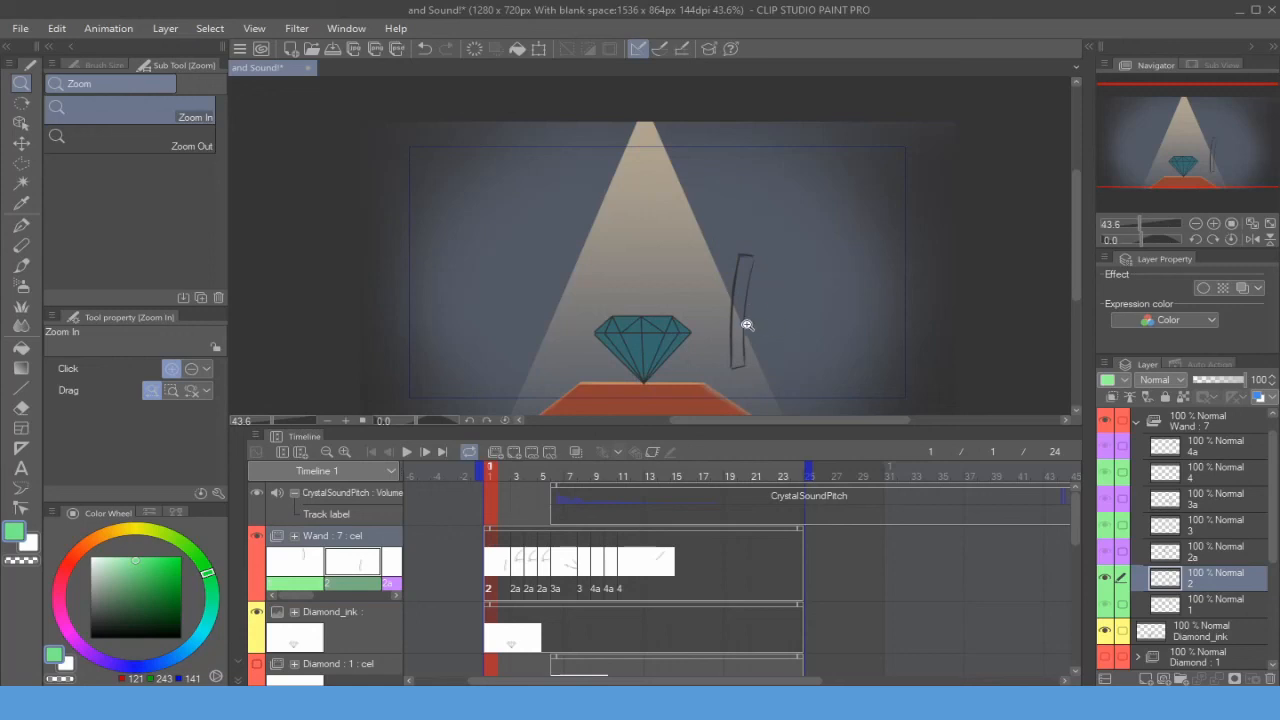
pyautogui.hotkey('ctrl', 'z')
pyautogui.hotkey('ctrl', 't')
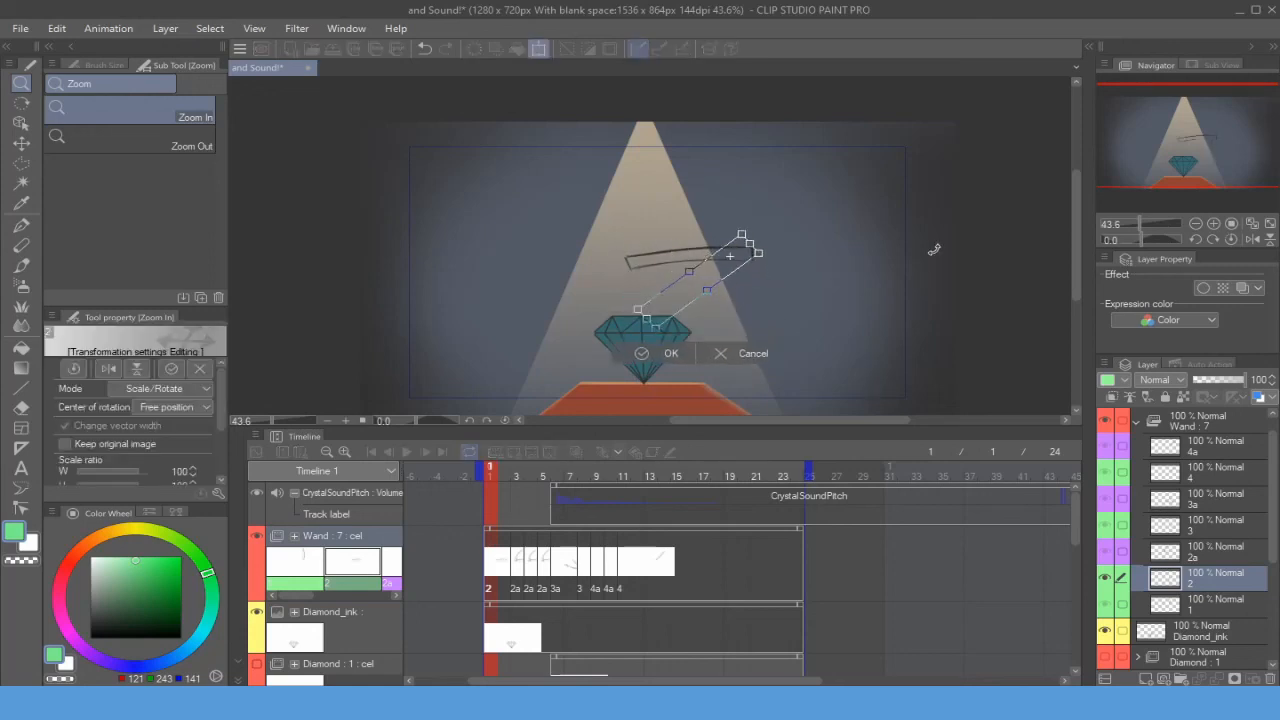
pyautogui.moveTo(934, 249)
pyautogui.mouseDown()
pyautogui.moveTo(851, 137)
pyautogui.moveTo(836, 148)
pyautogui.mouseUp()
pyautogui.moveTo(908, 261); pyautogui.dragTo(645, 210)
pyautogui.press('Escape')
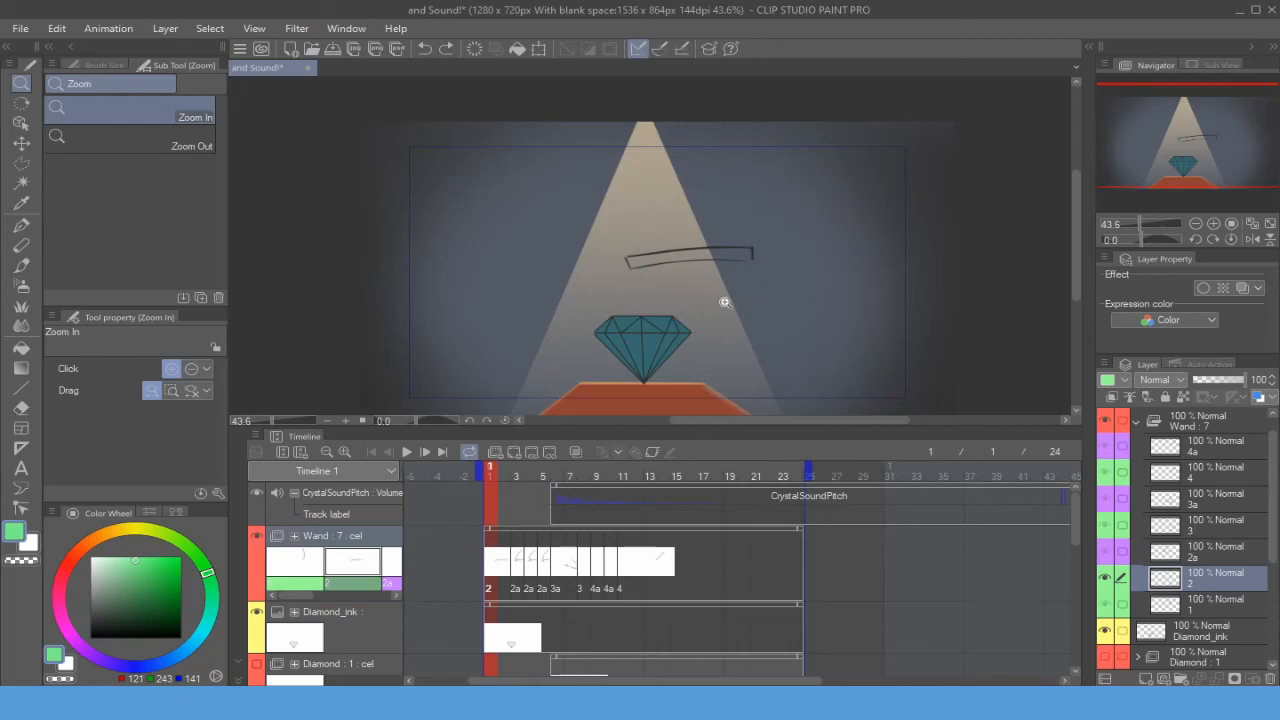
# - Step through the Wand animation frames on the timeline to review each wand pose
pyautogui.click(516, 476)
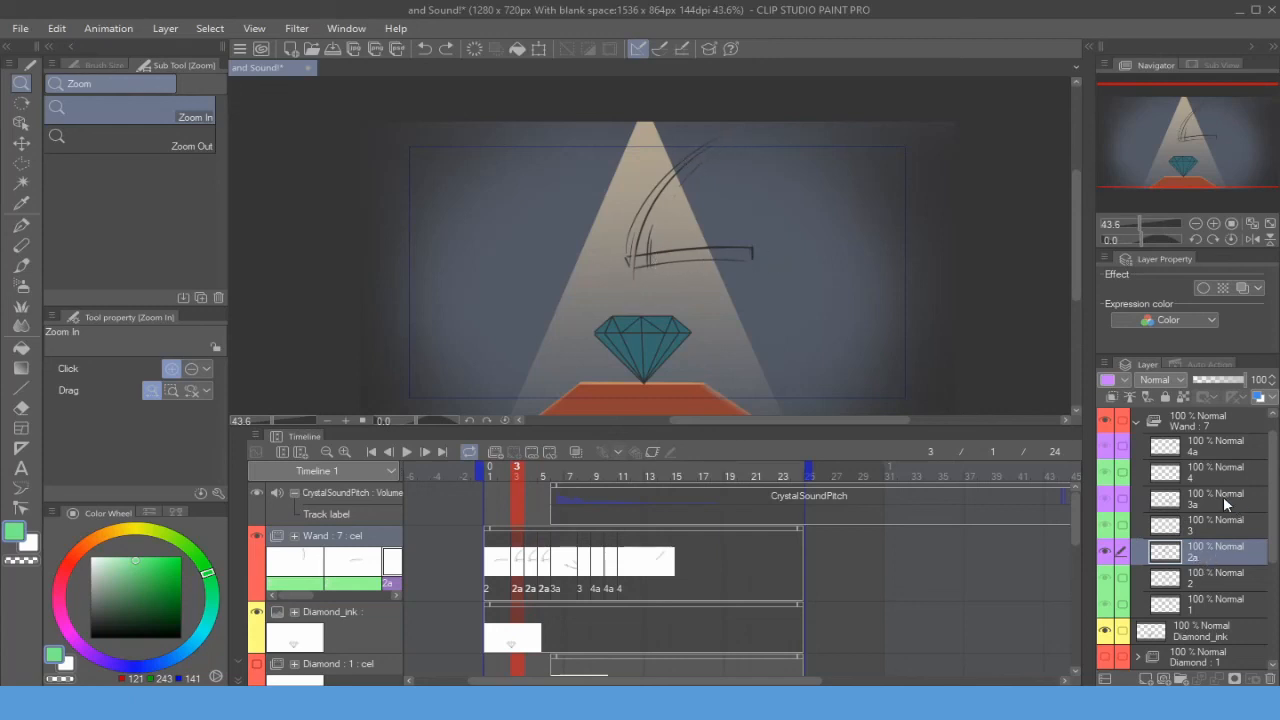
pyautogui.click(557, 475)
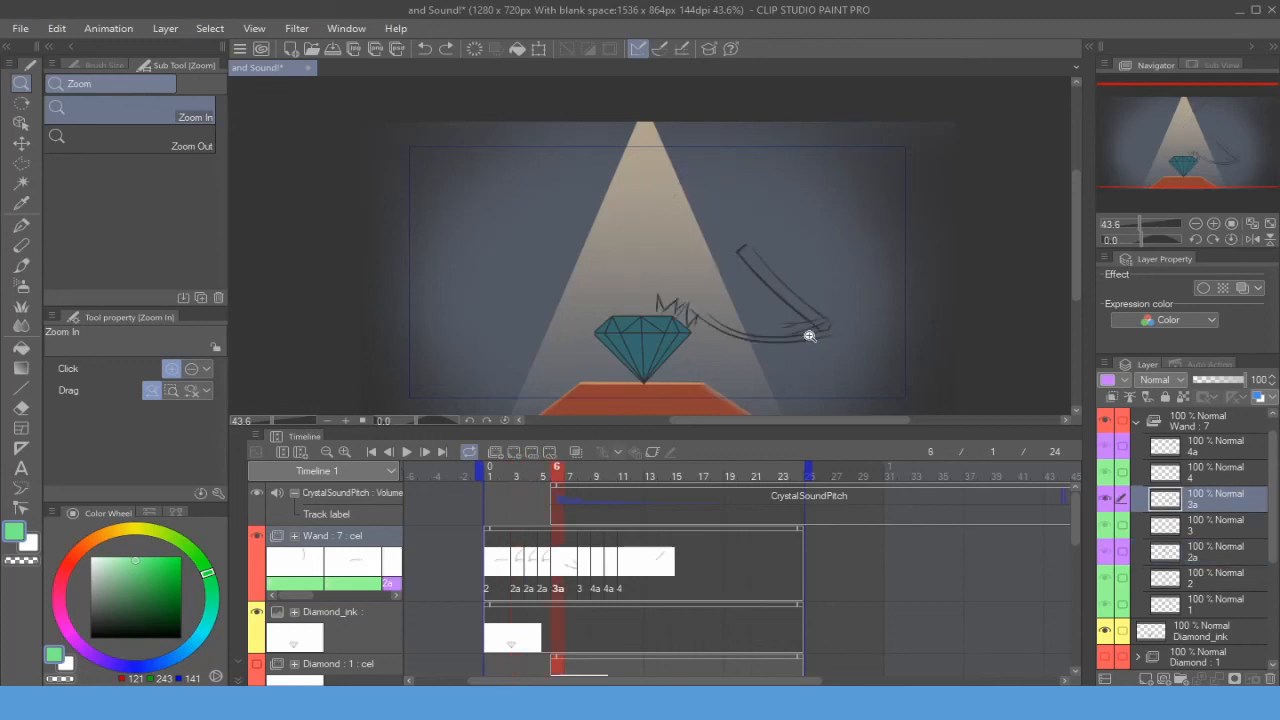
pyautogui.click(597, 476)
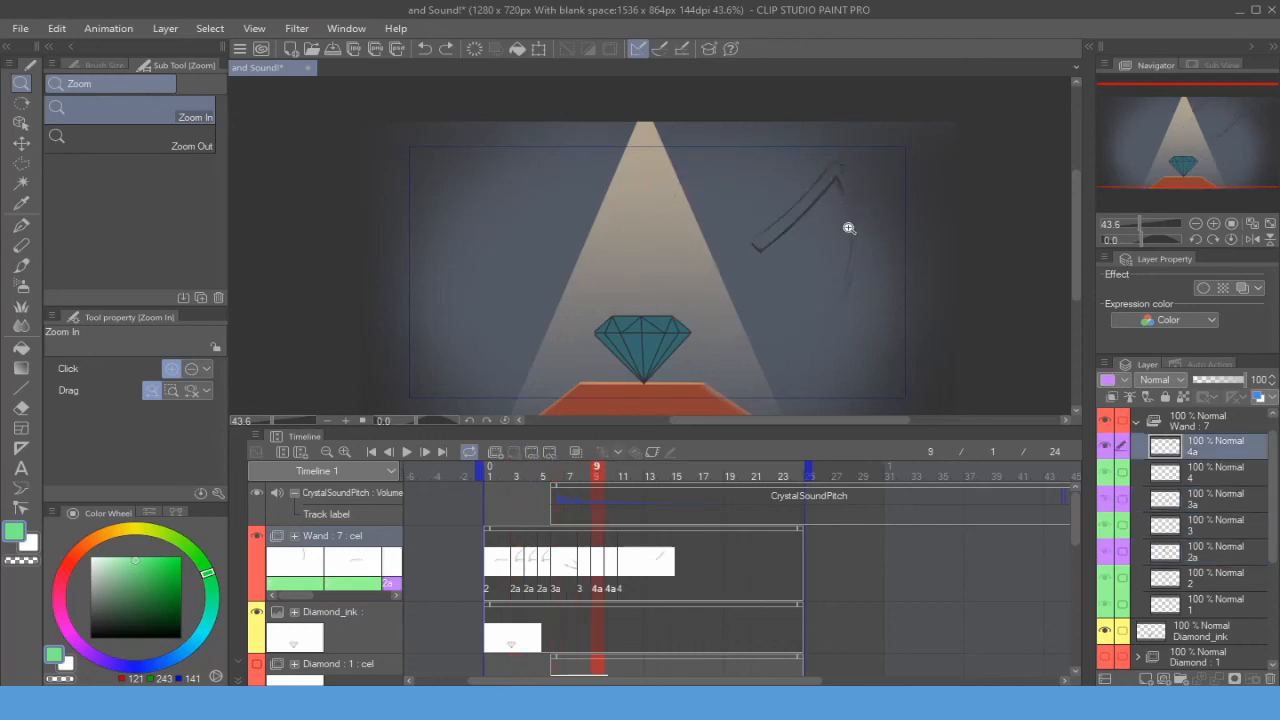
pyautogui.click(609, 476)
pyautogui.click(624, 474)
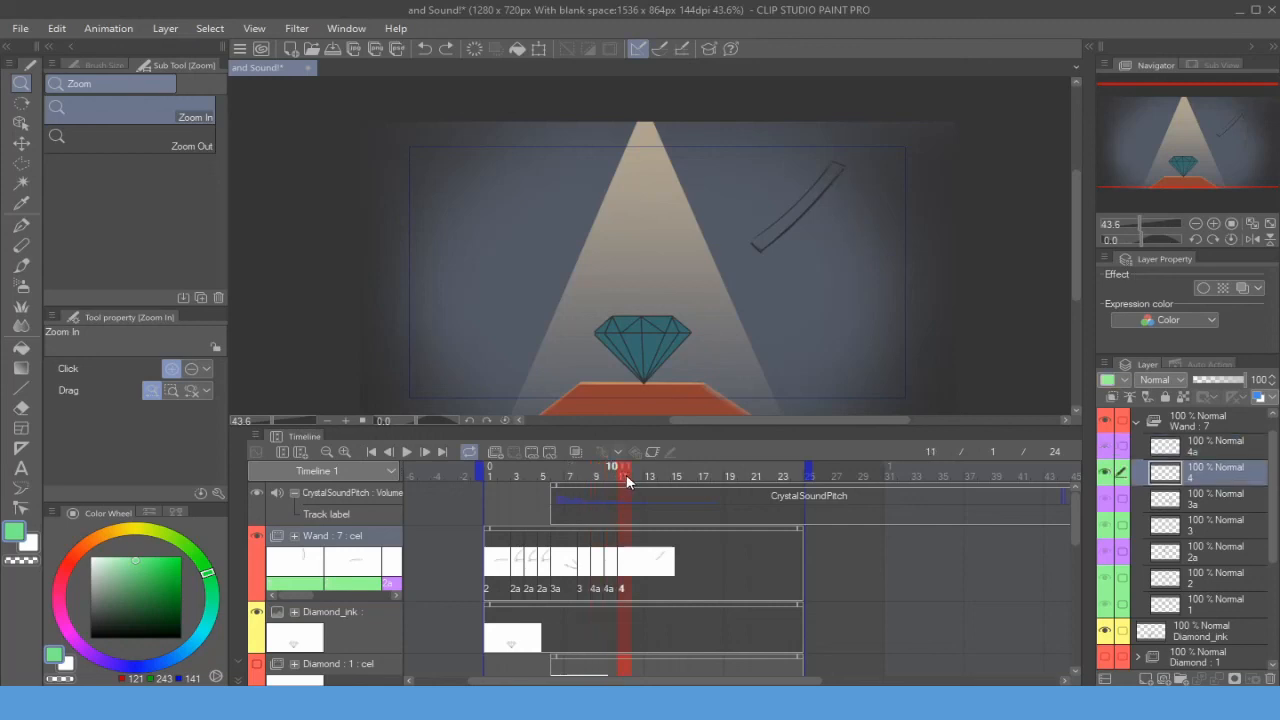
pyautogui.click(604, 484)
pyautogui.click(594, 477)
pyautogui.click(622, 479)
pyautogui.click(556, 477)
pyautogui.click(489, 476)
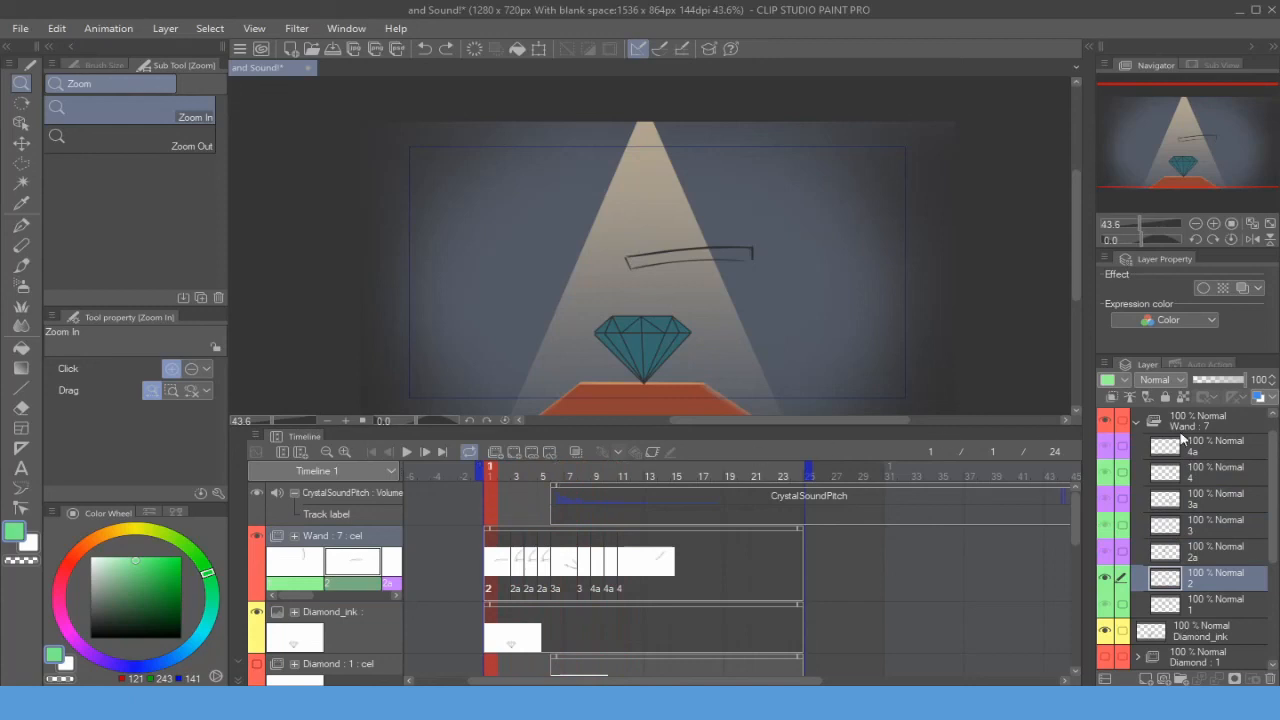
# - Collapse the Wand folder and save the file
pyautogui.click(1137, 421)
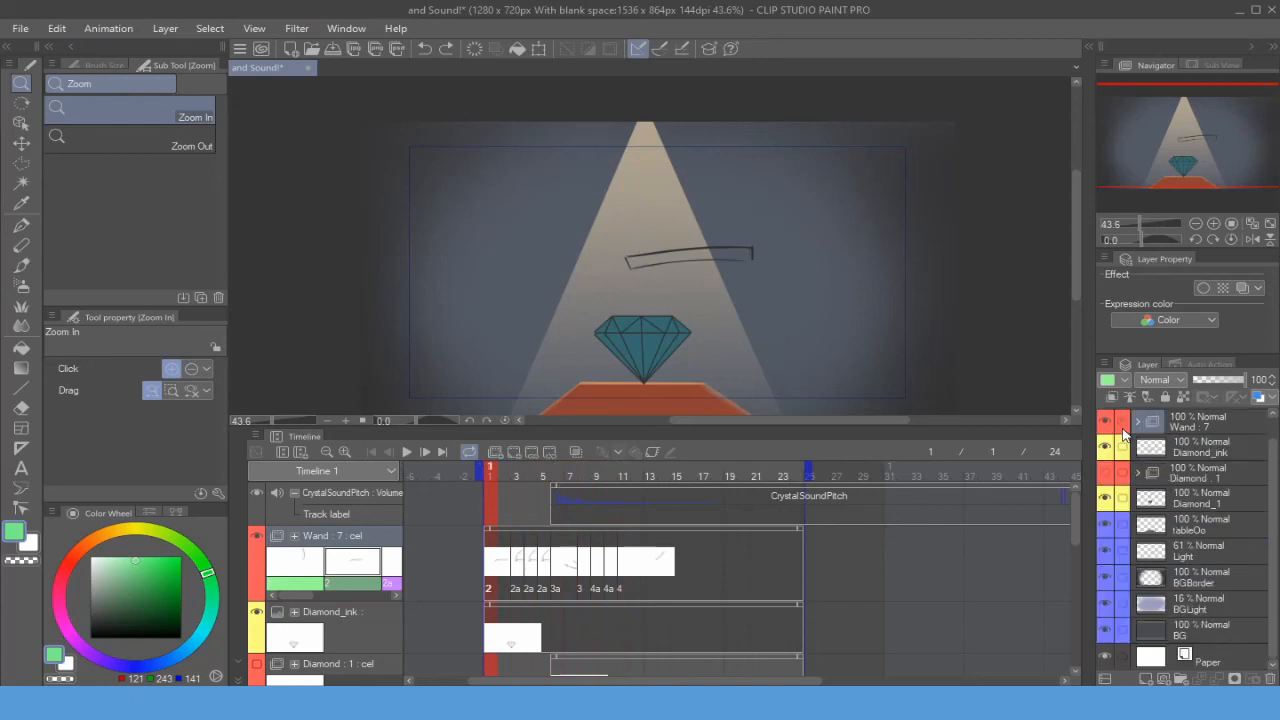
pyautogui.hotkey('ctrl', 's')
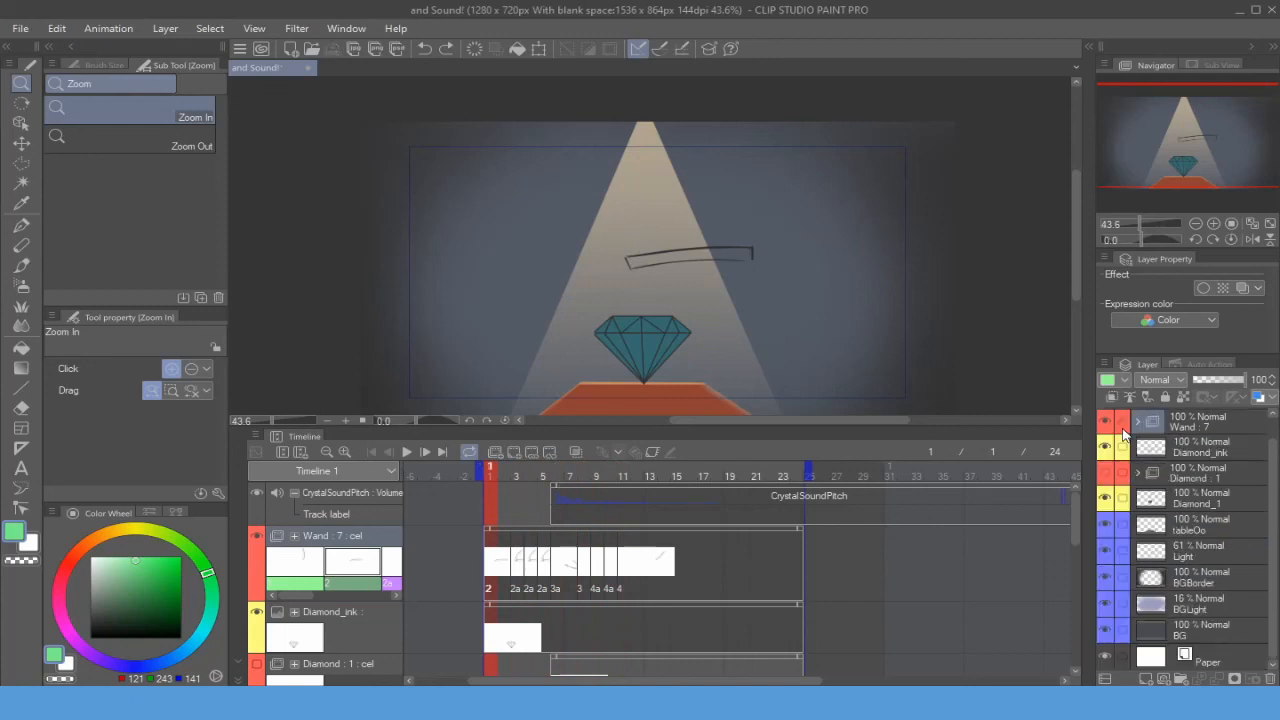